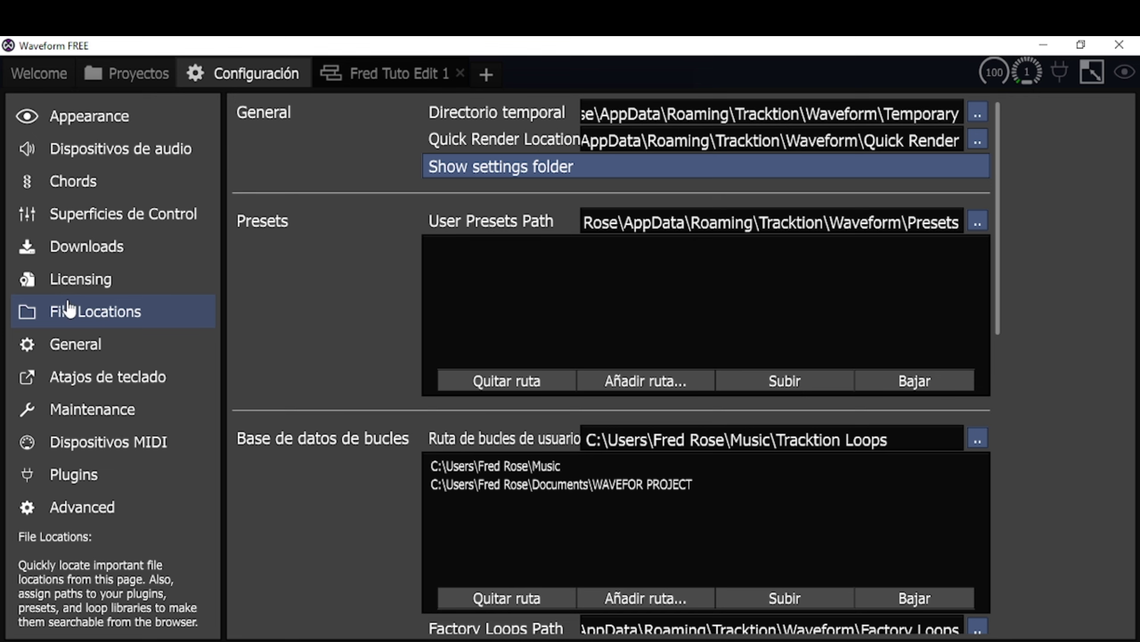
Review the VST and VST3 plugin folder lists in File Locations, checking how a search path is added to each
{"action": "scroll", "coordinate": [996, 341], "scroll_direction": "down", "scroll_amount": 5}
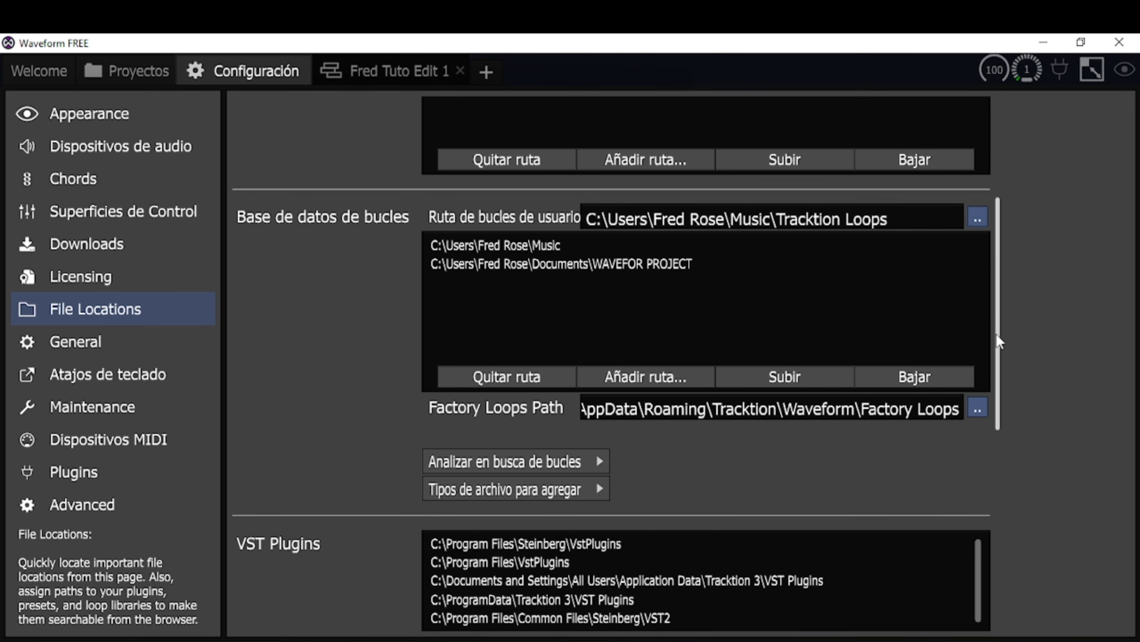
{"action": "left_click_drag", "start_coordinate": [996, 333], "coordinate": [1003, 456]}
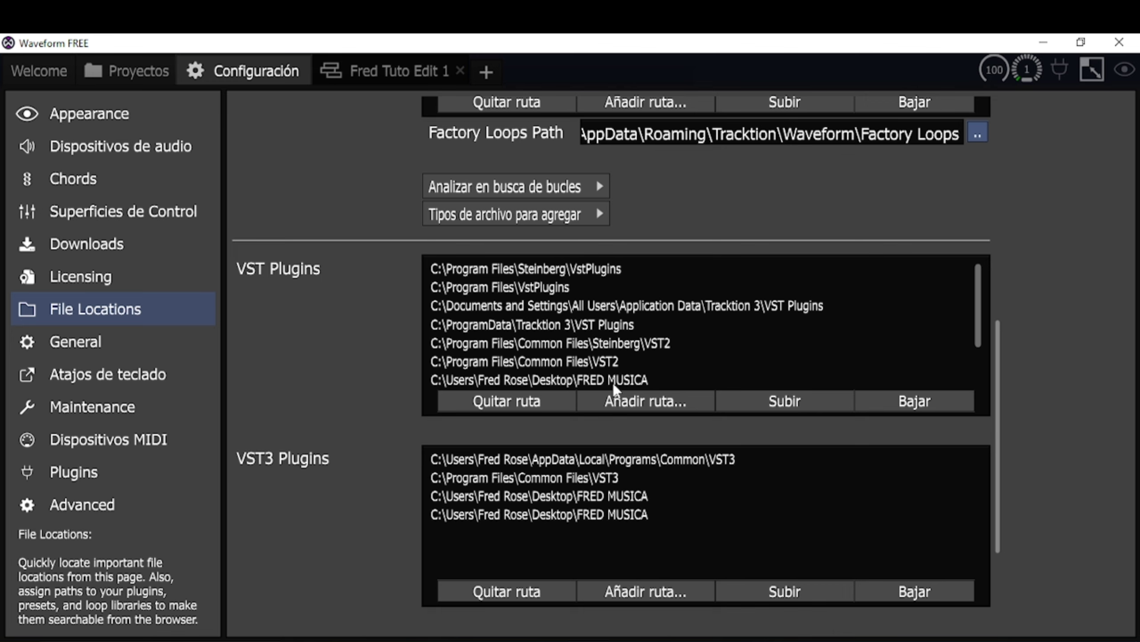
{"action": "left_click", "coordinate": [653, 408]}
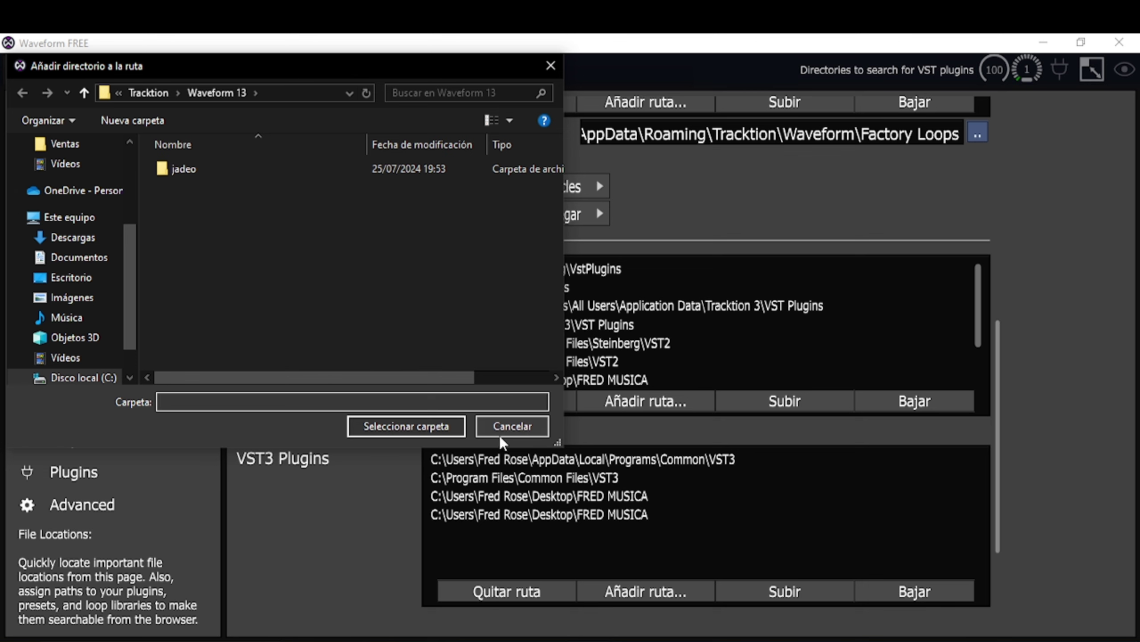
{"action": "left_click", "coordinate": [509, 432]}
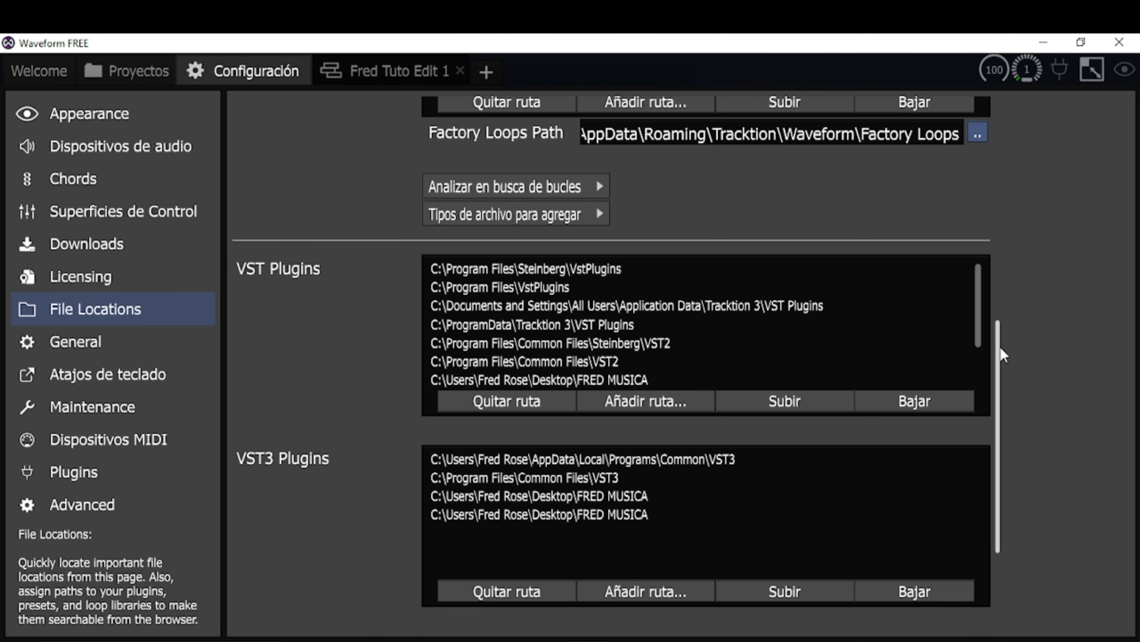
{"action": "left_click_drag", "start_coordinate": [997, 353], "coordinate": [996, 368]}
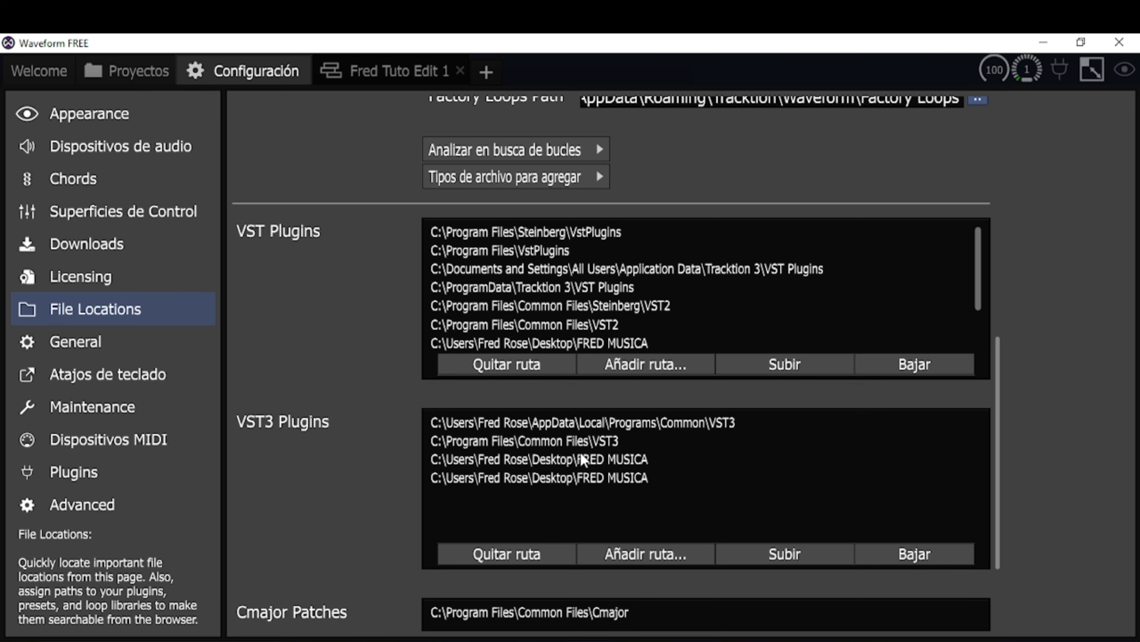
{"action": "left_click", "coordinate": [619, 555]}
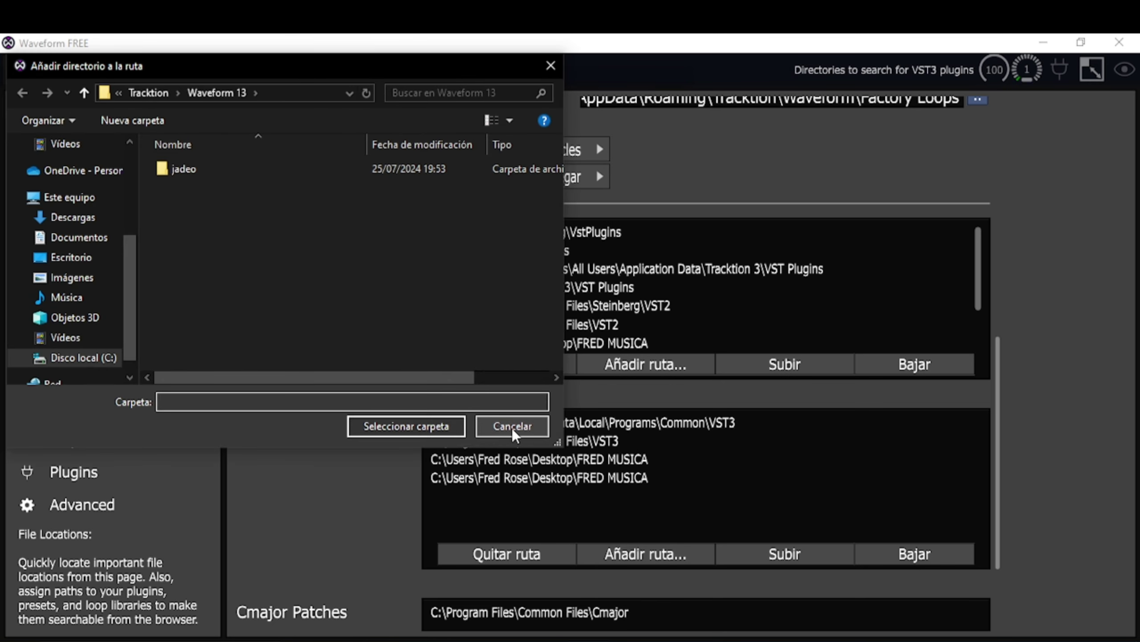
{"action": "left_click", "coordinate": [511, 427]}
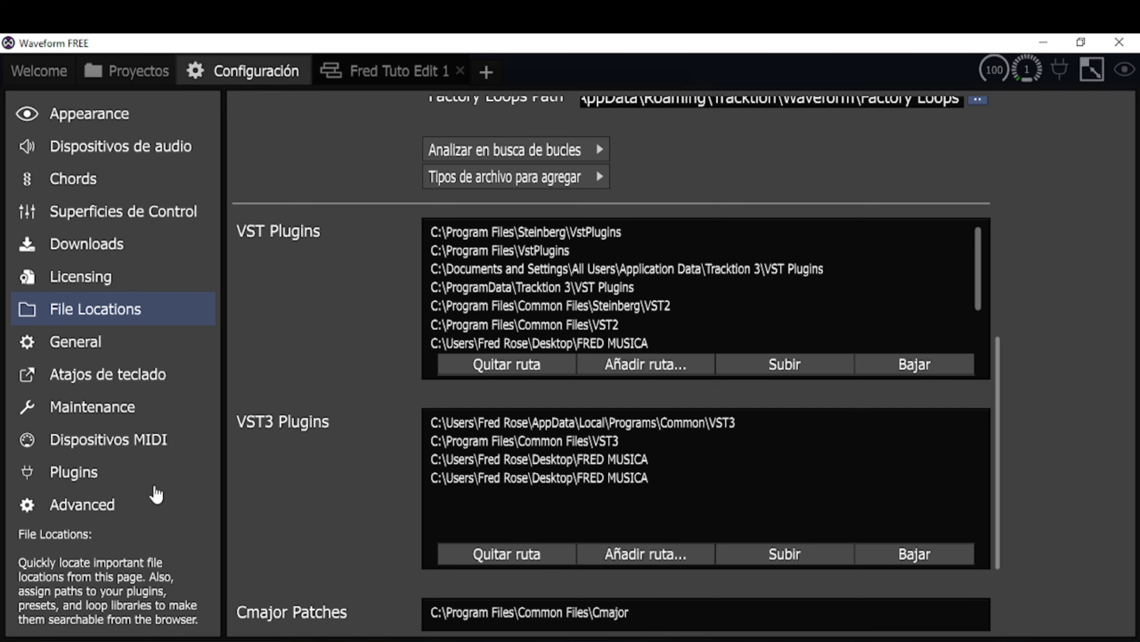
Open the Plugins settings and examine the available plugin selector styles and plugin sorting options
{"action": "left_click", "coordinate": [85, 480]}
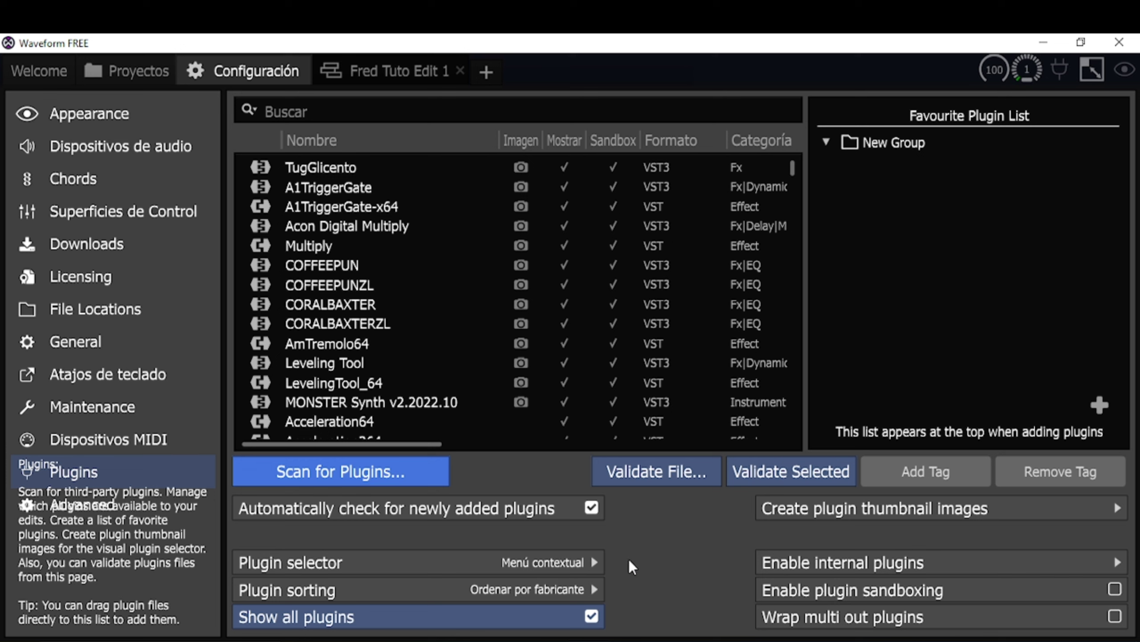
{"action": "left_click", "coordinate": [579, 571]}
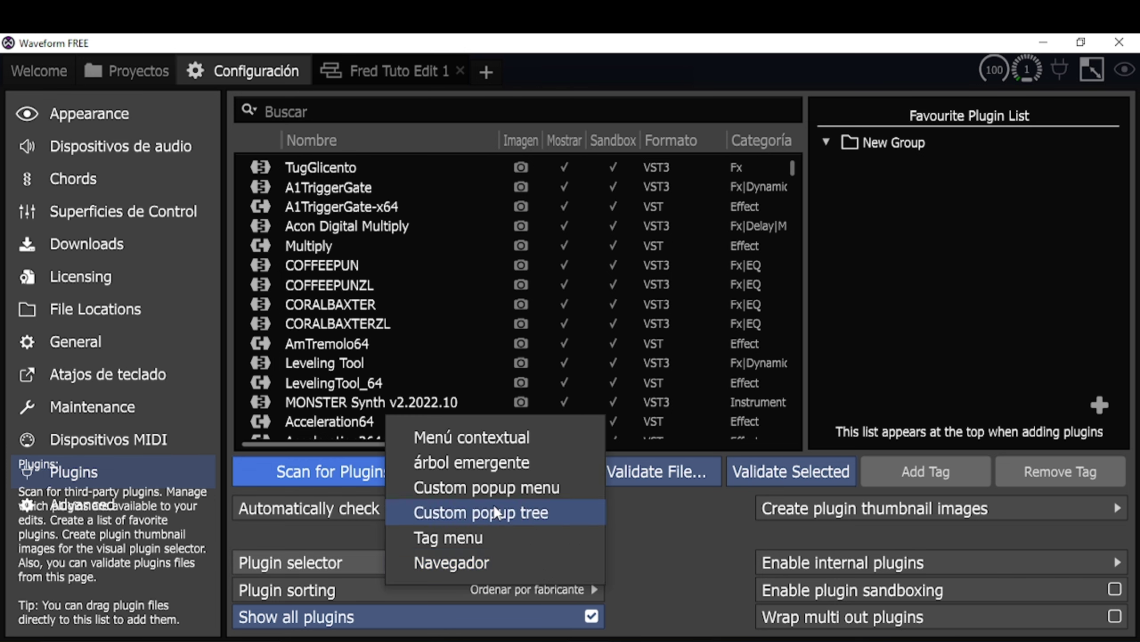
{"action": "left_click", "coordinate": [698, 578]}
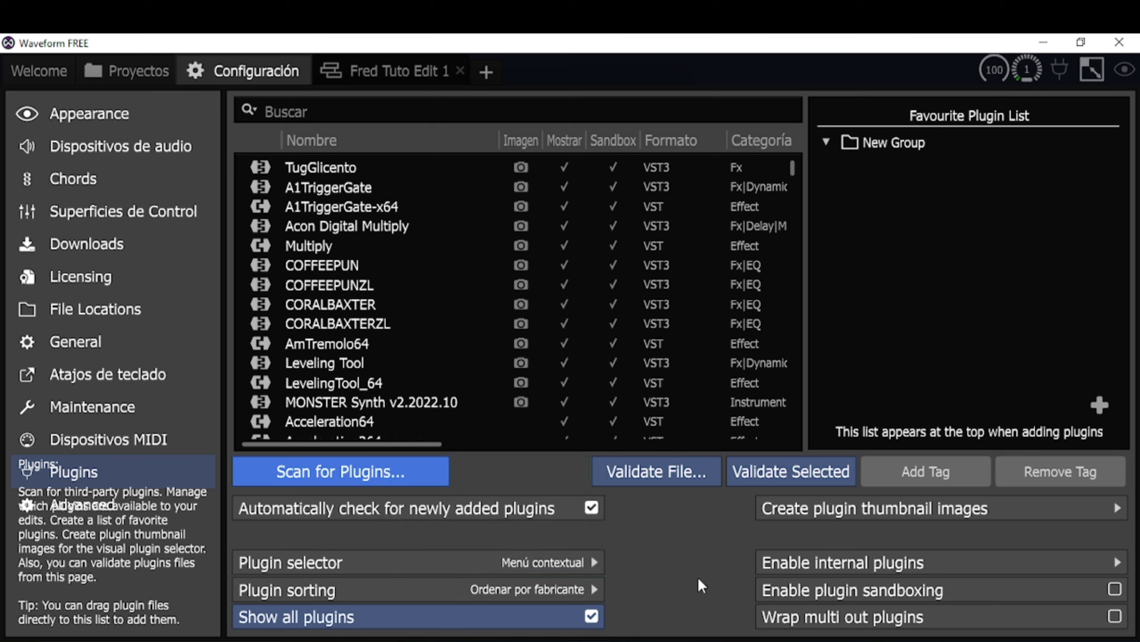
{"action": "left_click", "coordinate": [562, 590]}
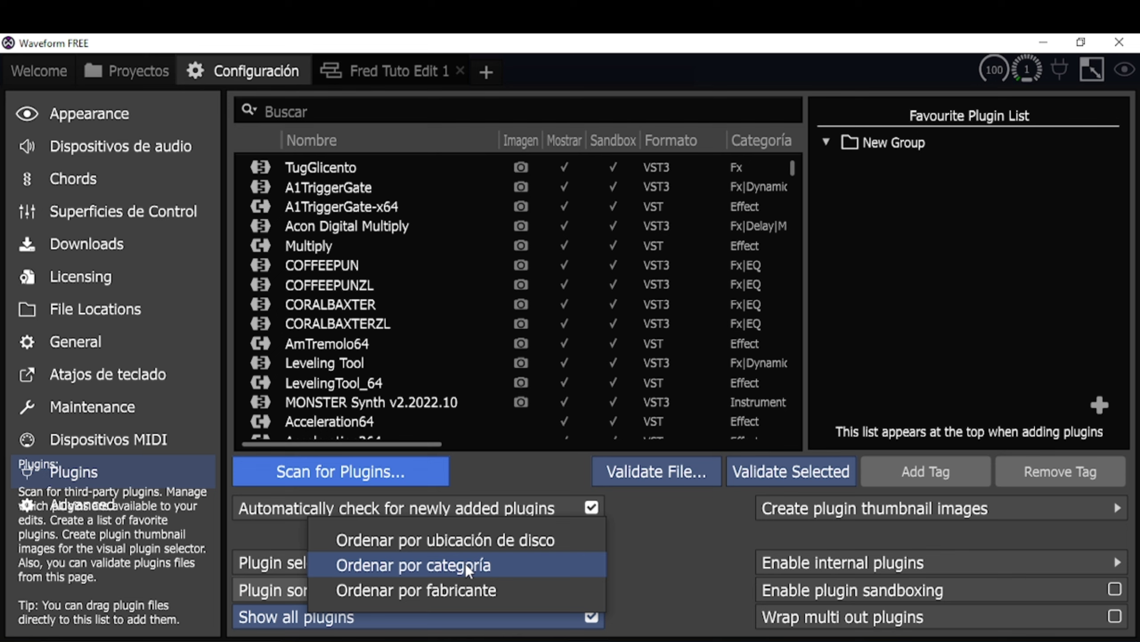
{"action": "left_click", "coordinate": [679, 567]}
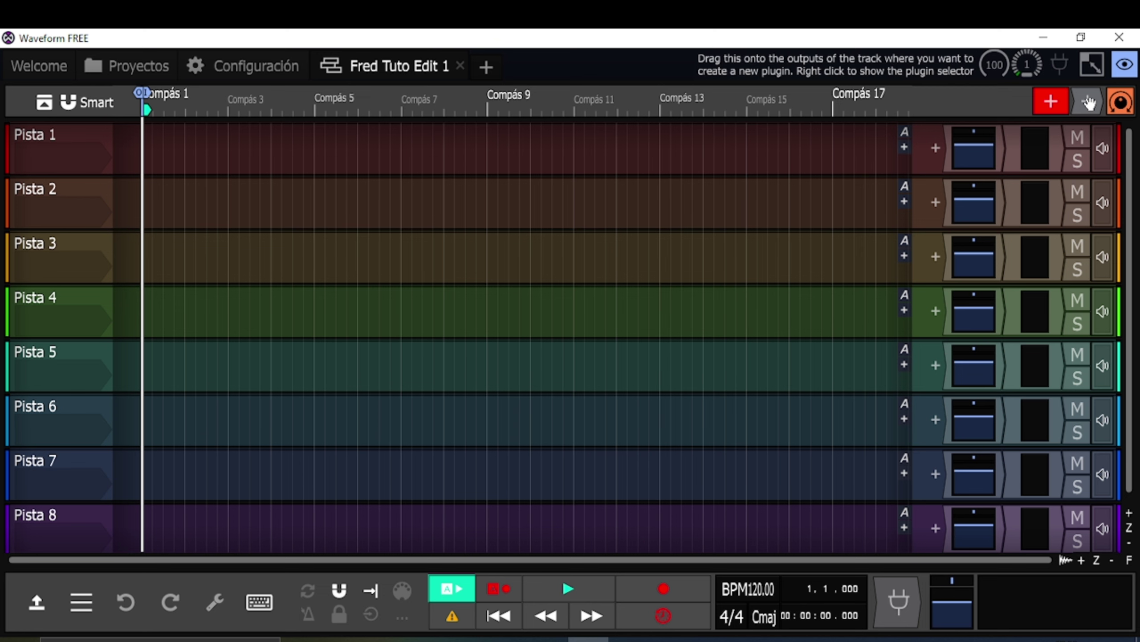
Bring up the plugin selector for Pista 1 in the edit and inspect its manufacturer folders and the onda group
{"action": "left_click_drag", "start_coordinate": [1089, 102], "coordinate": [934, 155]}
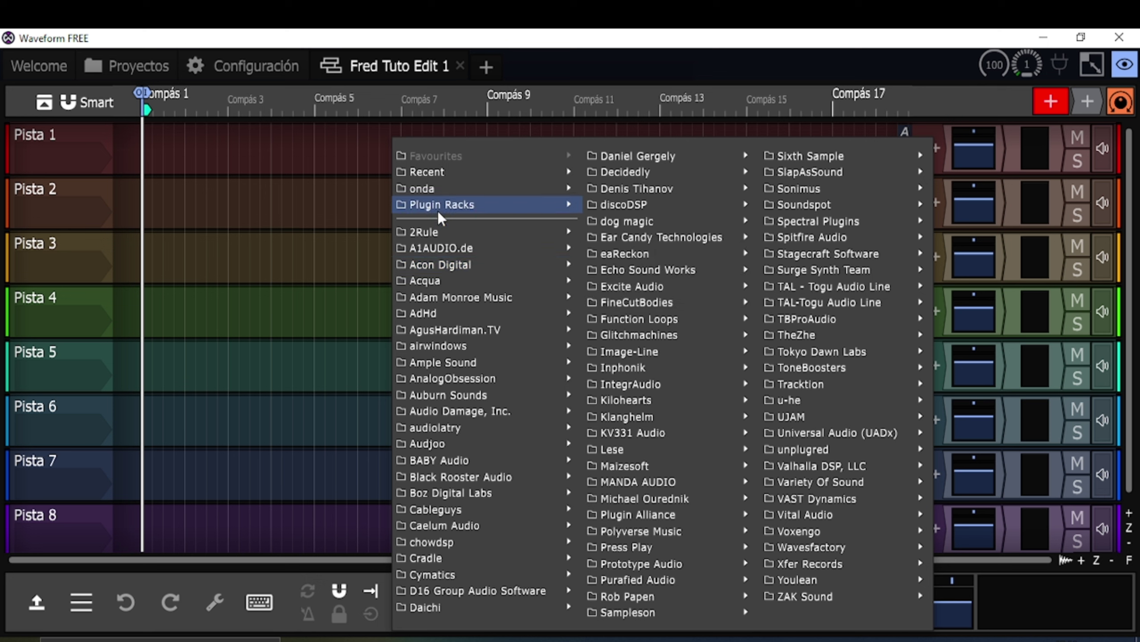
{"action": "mouse_move", "coordinate": [433, 185]}
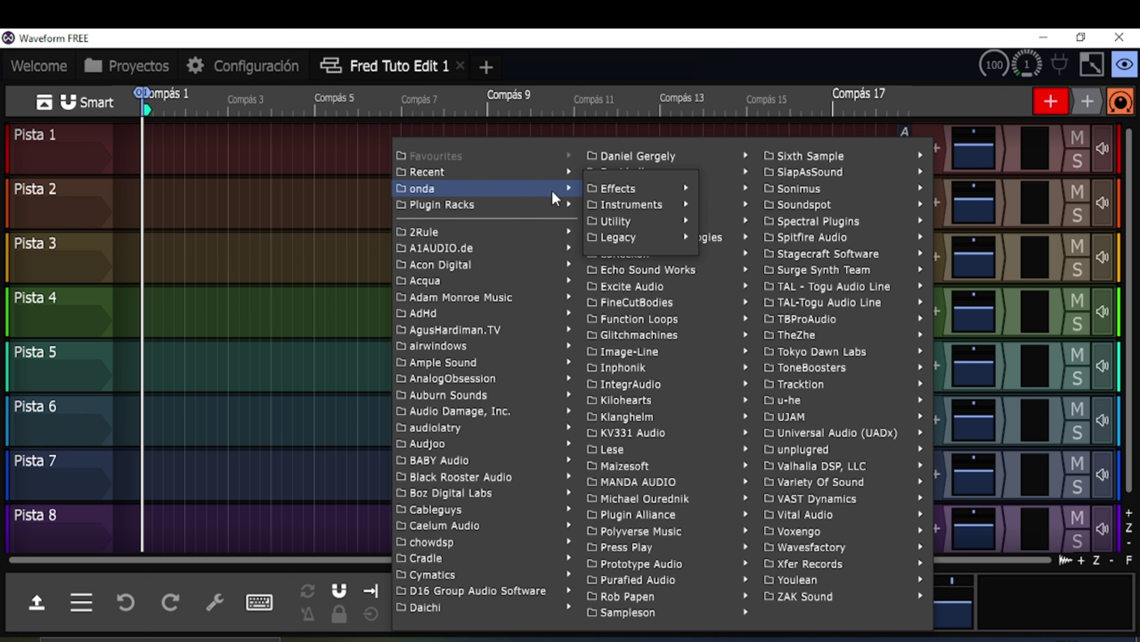
{"action": "mouse_move", "coordinate": [631, 186]}
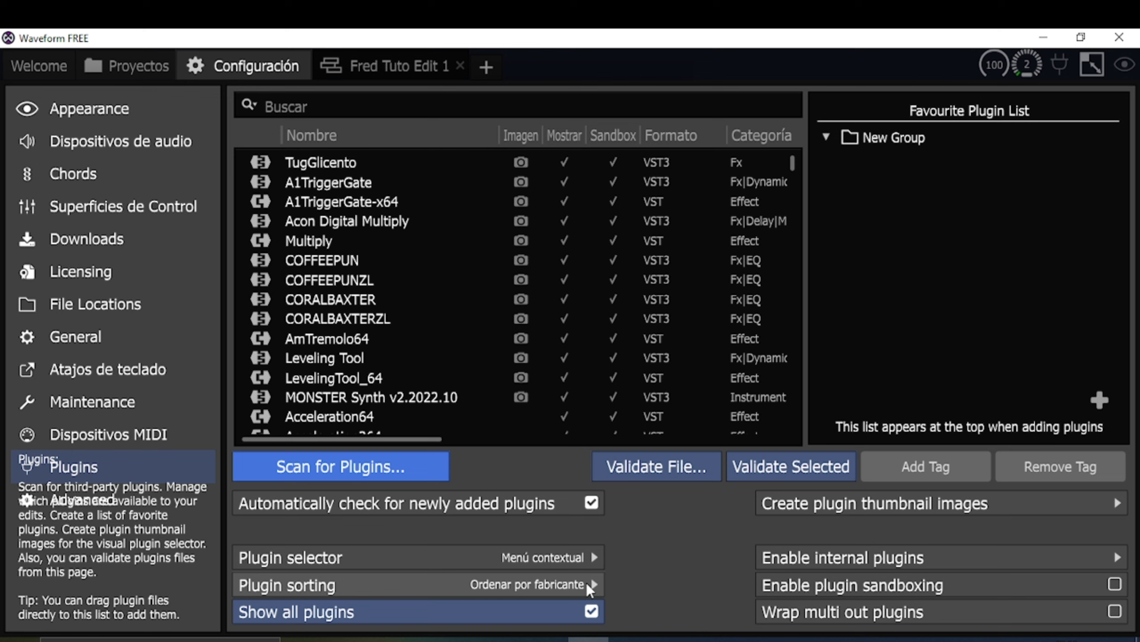
Set the plugin sorting to Ordenar por categoría and return to the open edit
{"action": "left_click", "coordinate": [587, 583]}
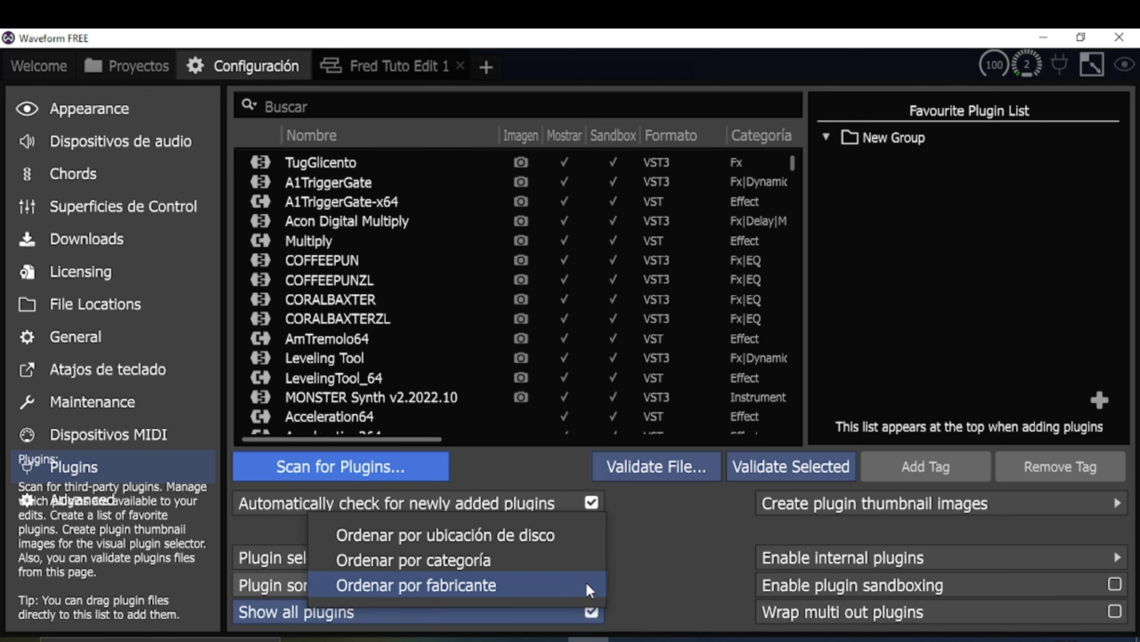
{"action": "left_click", "coordinate": [495, 567]}
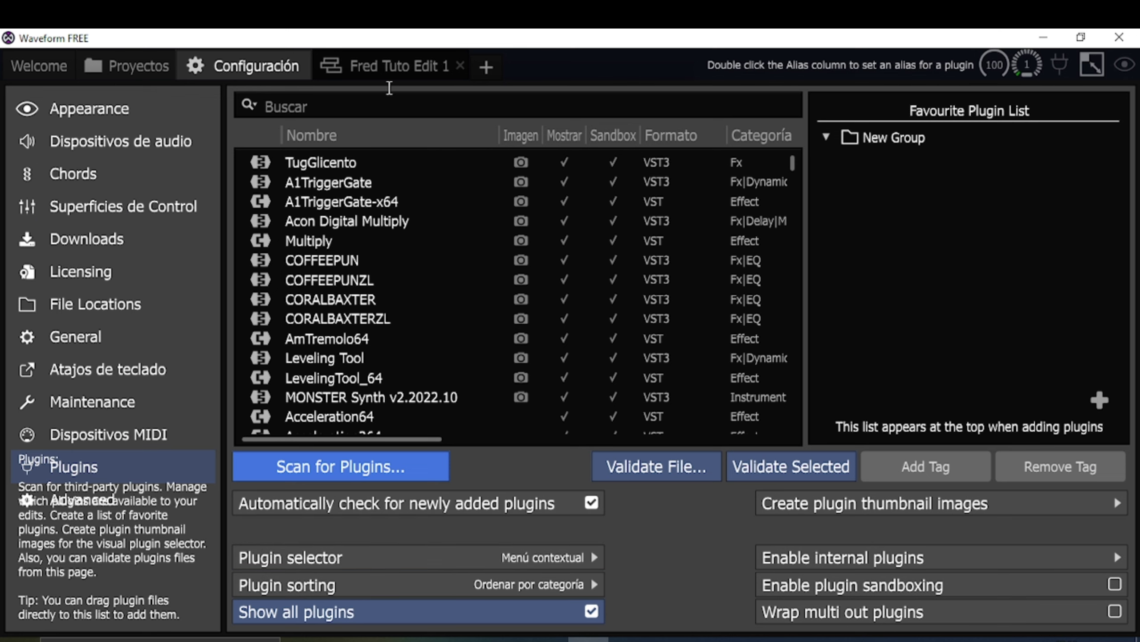
{"action": "left_click", "coordinate": [400, 63]}
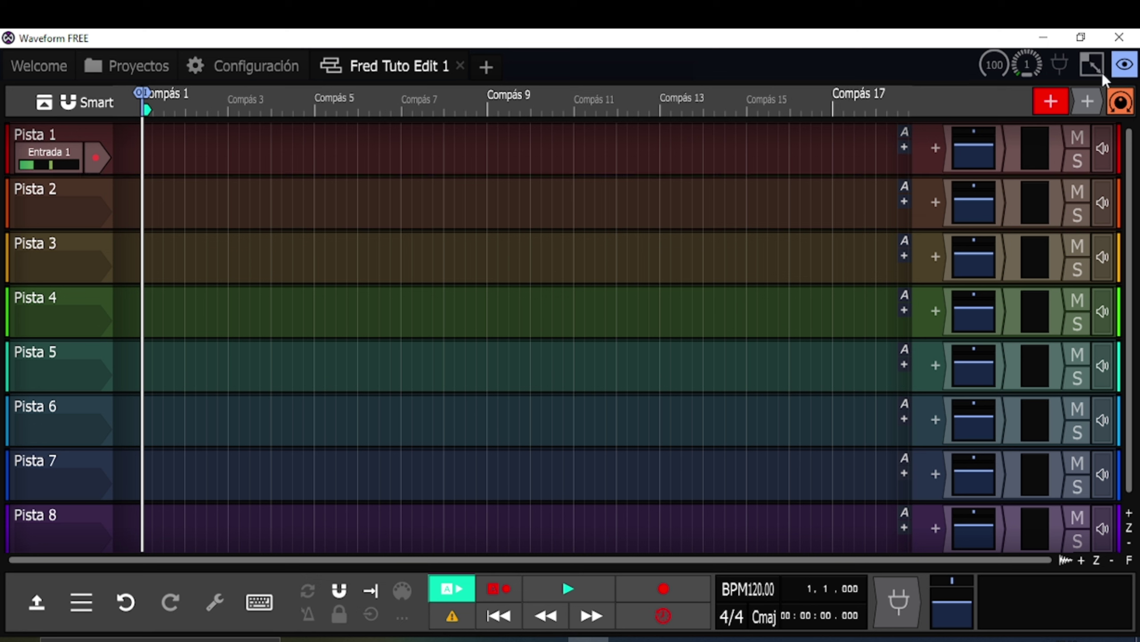
Add the 4OSC instrument from the onda Instruments group to Pista 1
{"action": "left_click_drag", "start_coordinate": [1060, 64], "coordinate": [925, 157]}
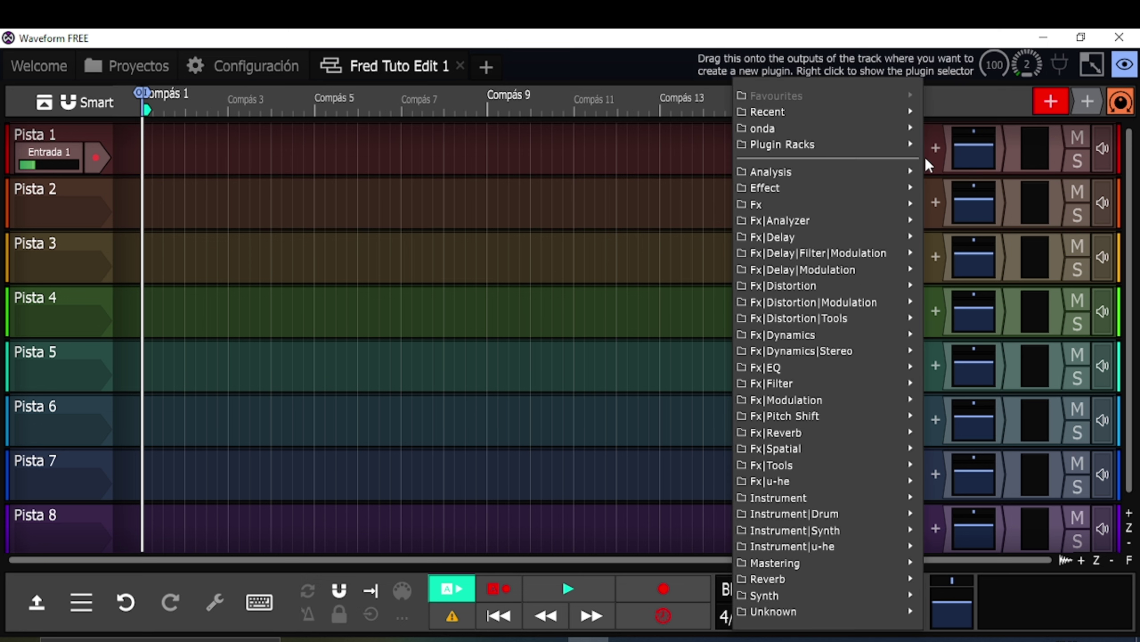
{"action": "mouse_move", "coordinate": [764, 125]}
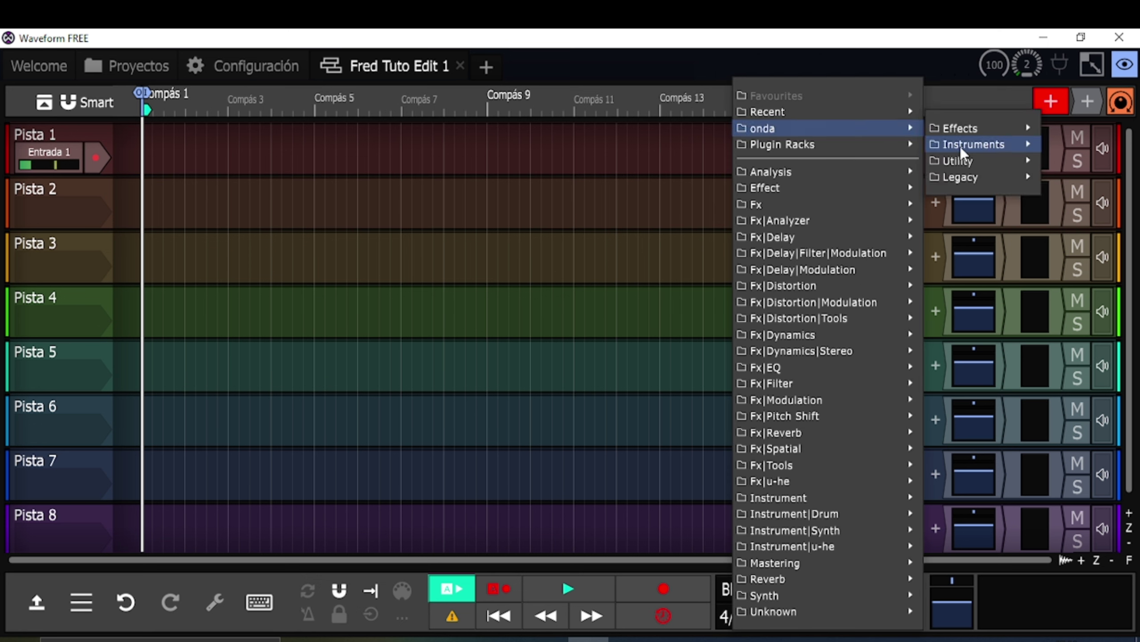
{"action": "mouse_move", "coordinate": [960, 146]}
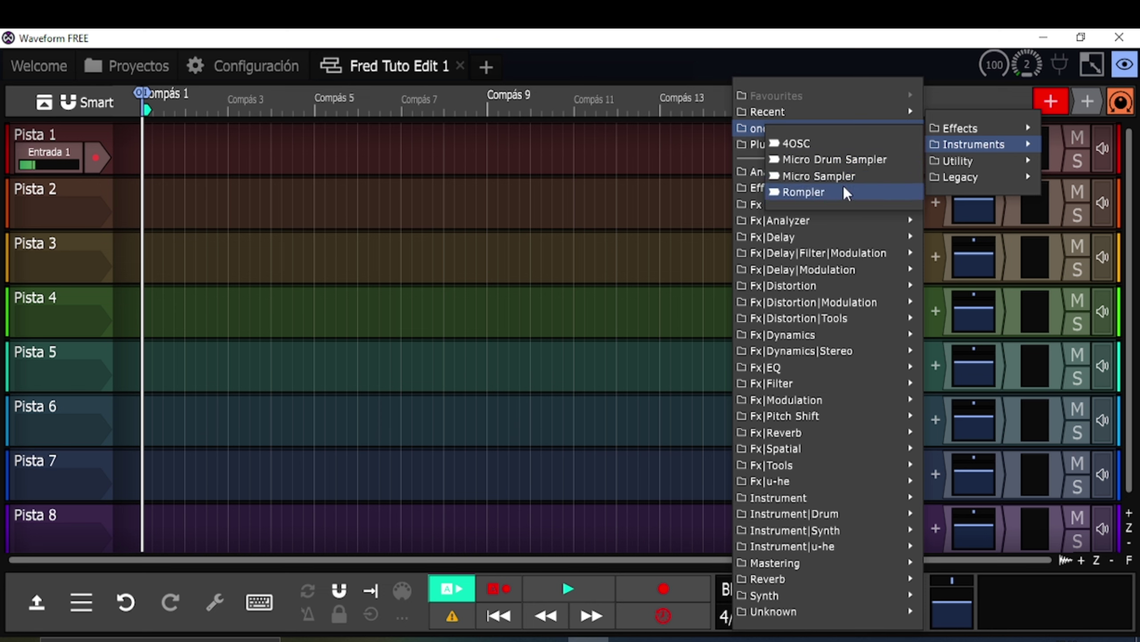
{"action": "left_click", "coordinate": [800, 142]}
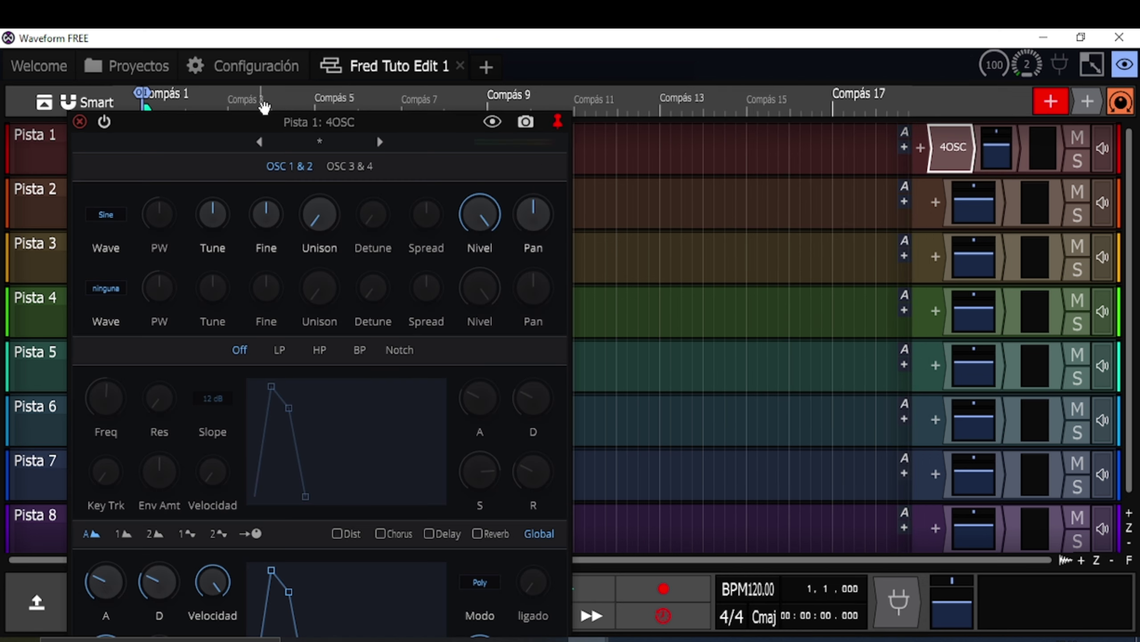
Load the Crystal preset in 4OSC and move its window clear of the beginning of the tracks
{"action": "left_click_drag", "start_coordinate": [234, 126], "coordinate": [410, 97]}
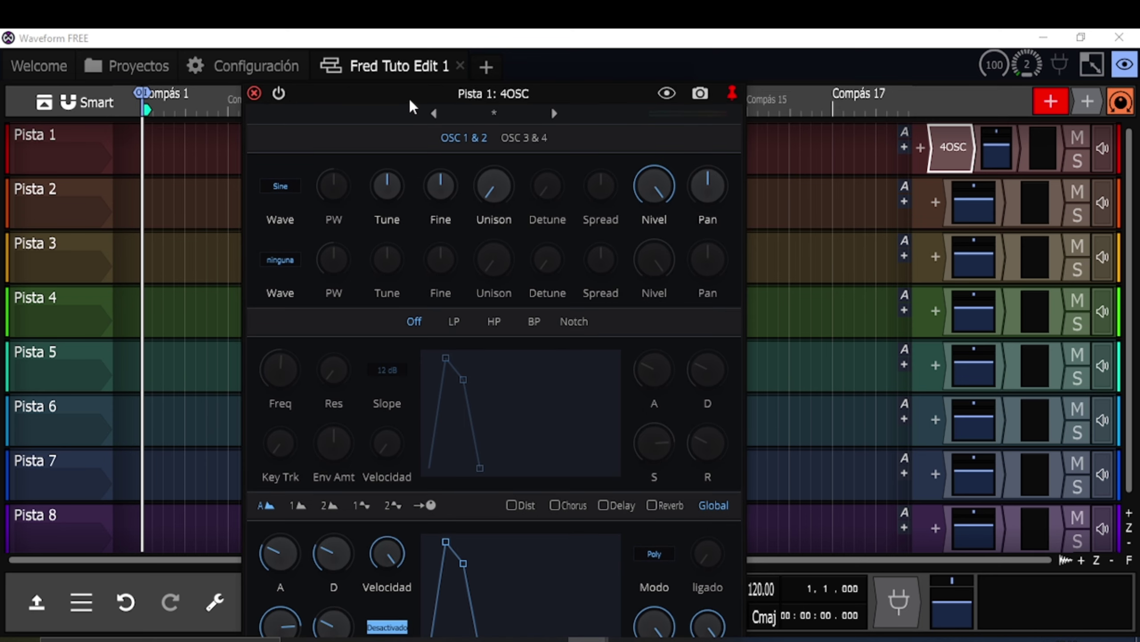
{"action": "left_click", "coordinate": [517, 117]}
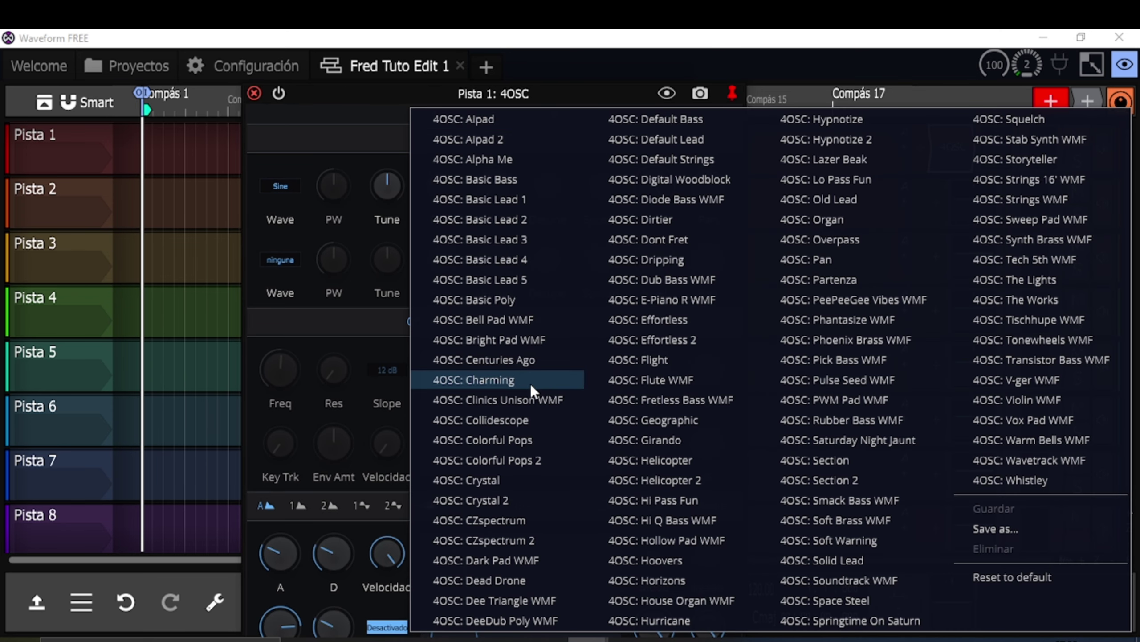
{"action": "left_click", "coordinate": [499, 476]}
{"action": "left_click_drag", "start_coordinate": [494, 94], "coordinate": [580, 93]}
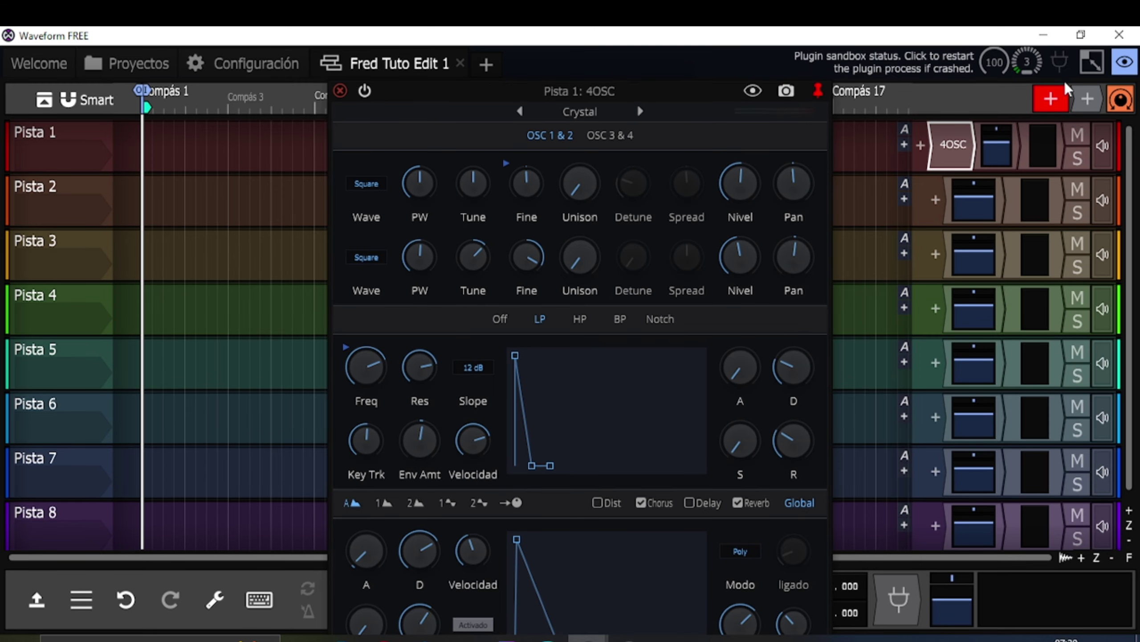
Insert a new MIDI clip at the start of Pista 1
{"action": "left_click_drag", "start_coordinate": [1050, 98], "coordinate": [162, 129]}
{"action": "left_click", "coordinate": [324, 204]}
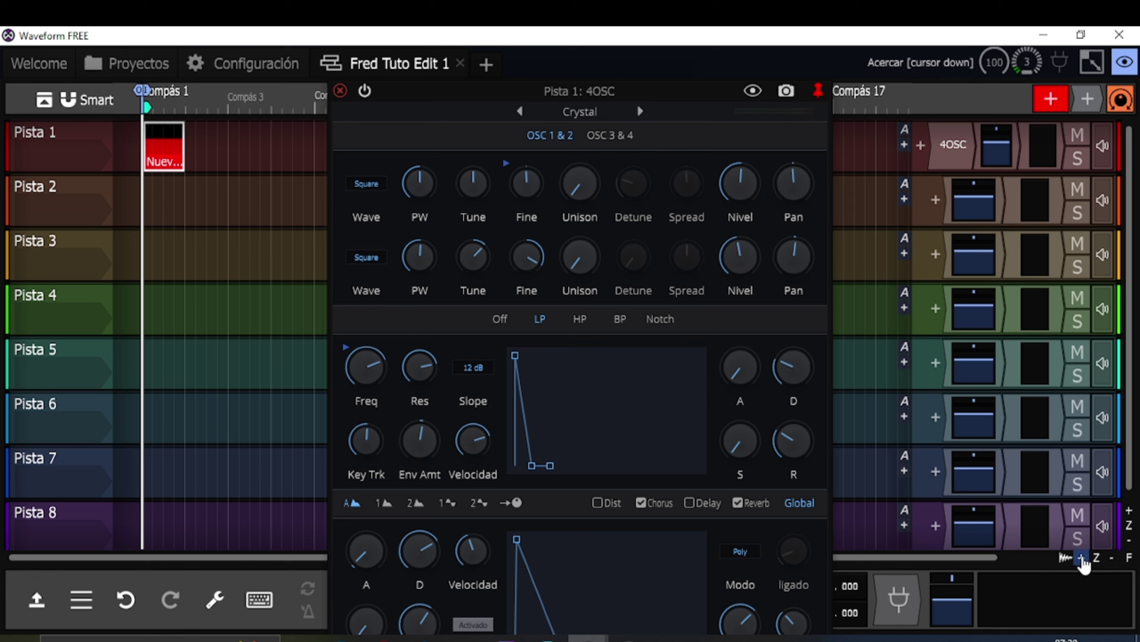
Extend the MIDI clip on Pista 1 to two bars and set the loop range to the same length
{"action": "left_click", "coordinate": [1083, 558]}
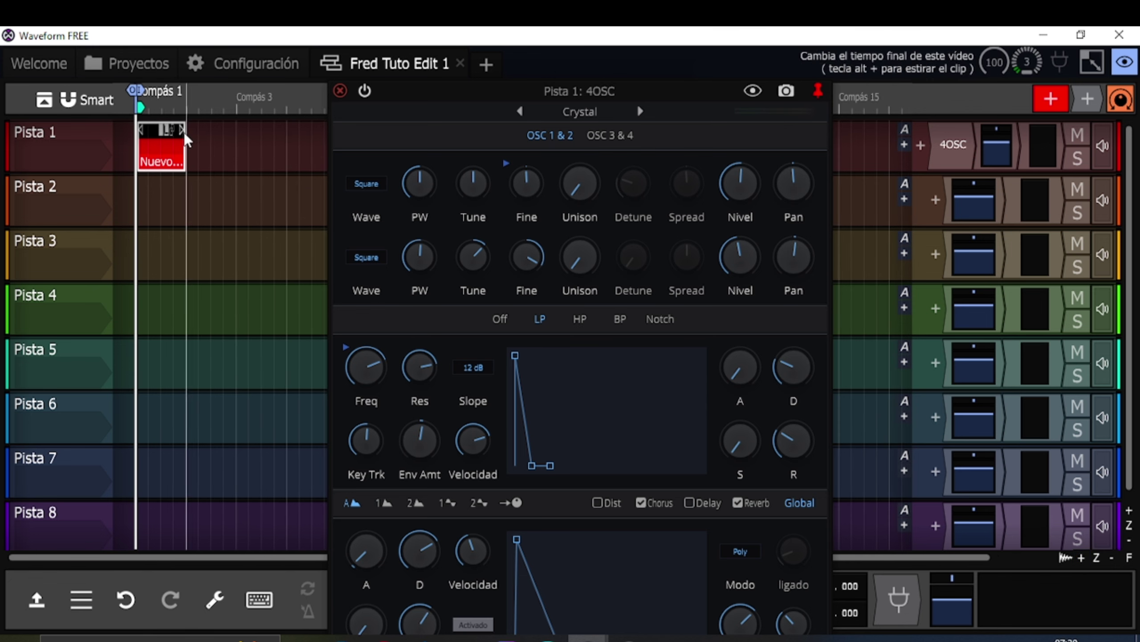
{"action": "mouse_move", "coordinate": [183, 138]}
{"action": "left_mouse_down"}
{"action": "mouse_move", "coordinate": [255, 135]}
{"action": "mouse_move", "coordinate": [233, 139]}
{"action": "left_mouse_up"}
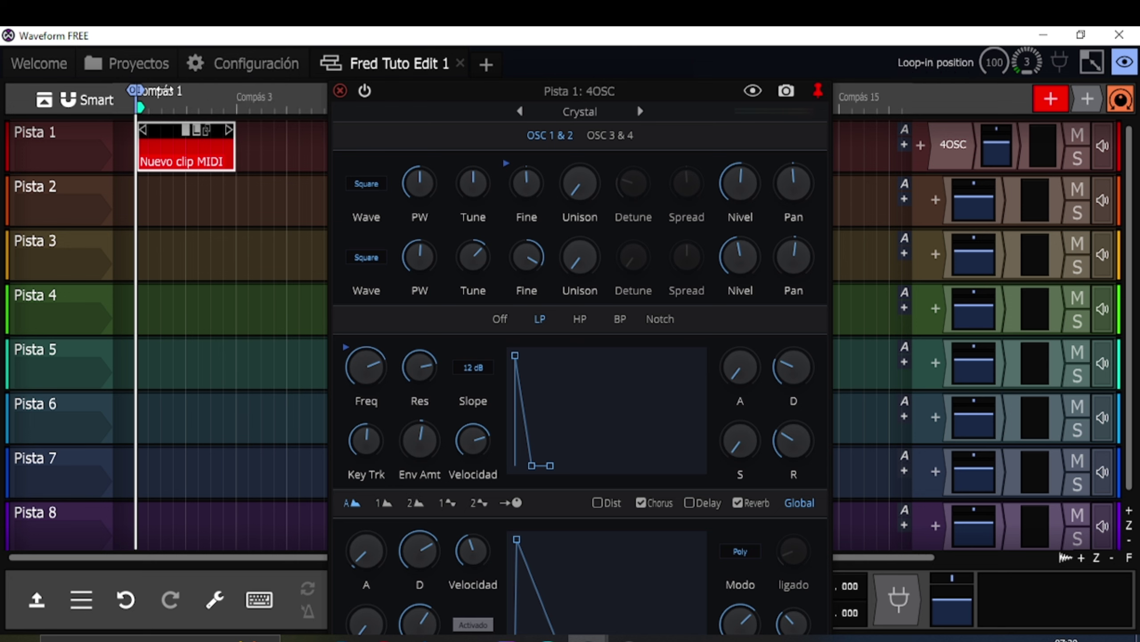
{"action": "left_click_drag", "start_coordinate": [135, 90], "coordinate": [232, 92]}
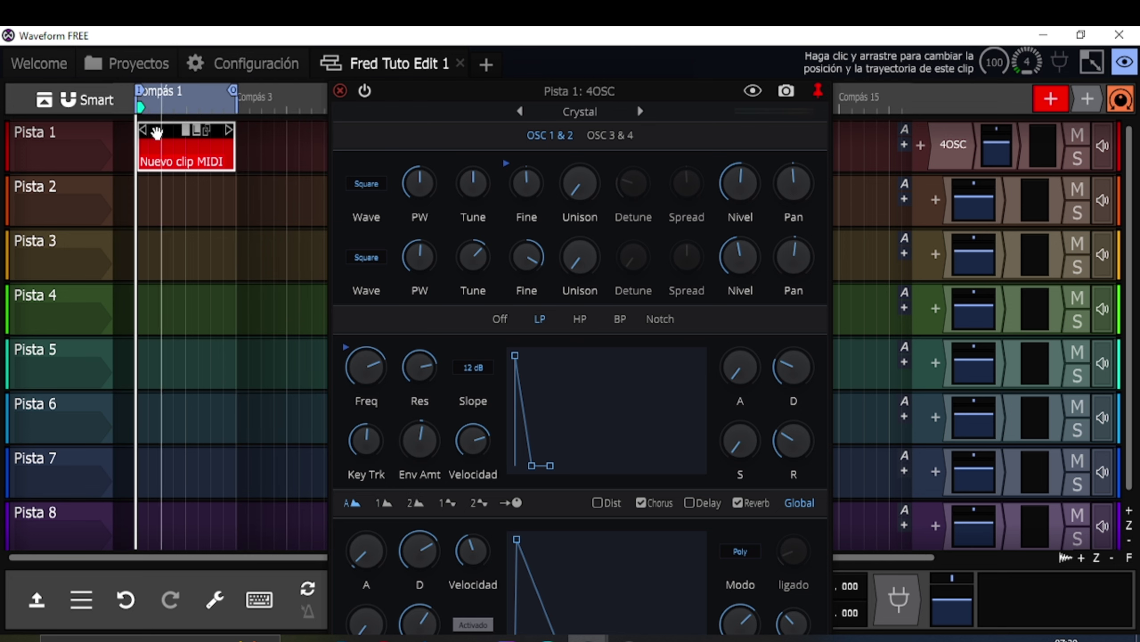
Open the MIDI clip in a detached editor window and audition several 4OSC notes between C7 and C6 on the piano keyboard
{"action": "double_click", "coordinate": [156, 132]}
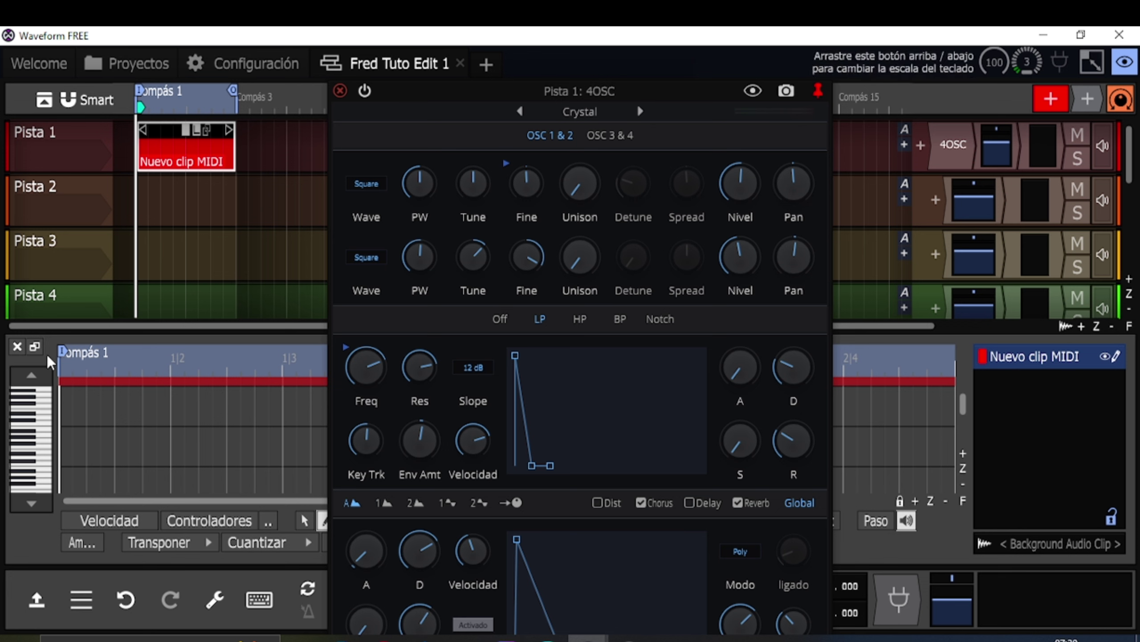
{"action": "left_click", "coordinate": [35, 347]}
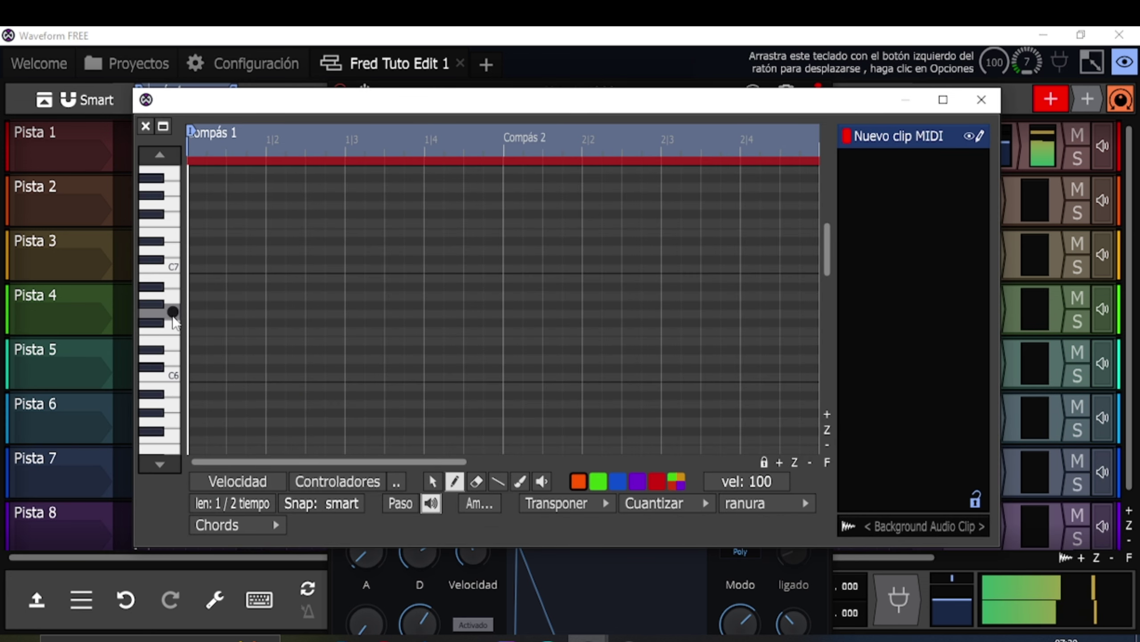
{"action": "left_click", "coordinate": [179, 272]}
{"action": "left_click", "coordinate": [175, 296]}
{"action": "left_click", "coordinate": [174, 343]}
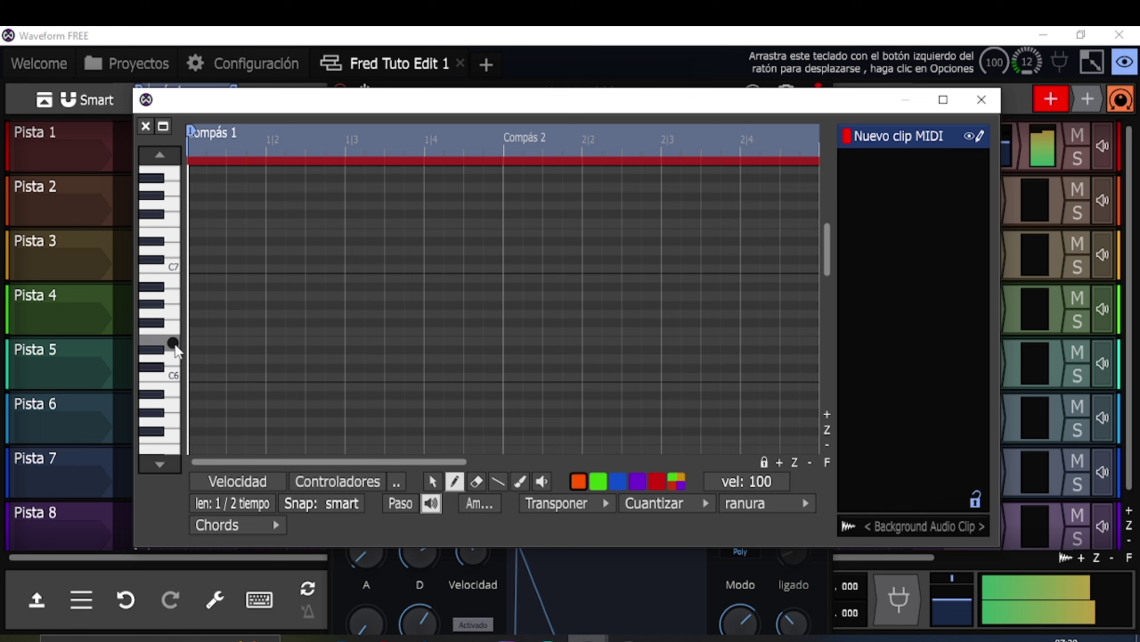
{"action": "left_click", "coordinate": [179, 379]}
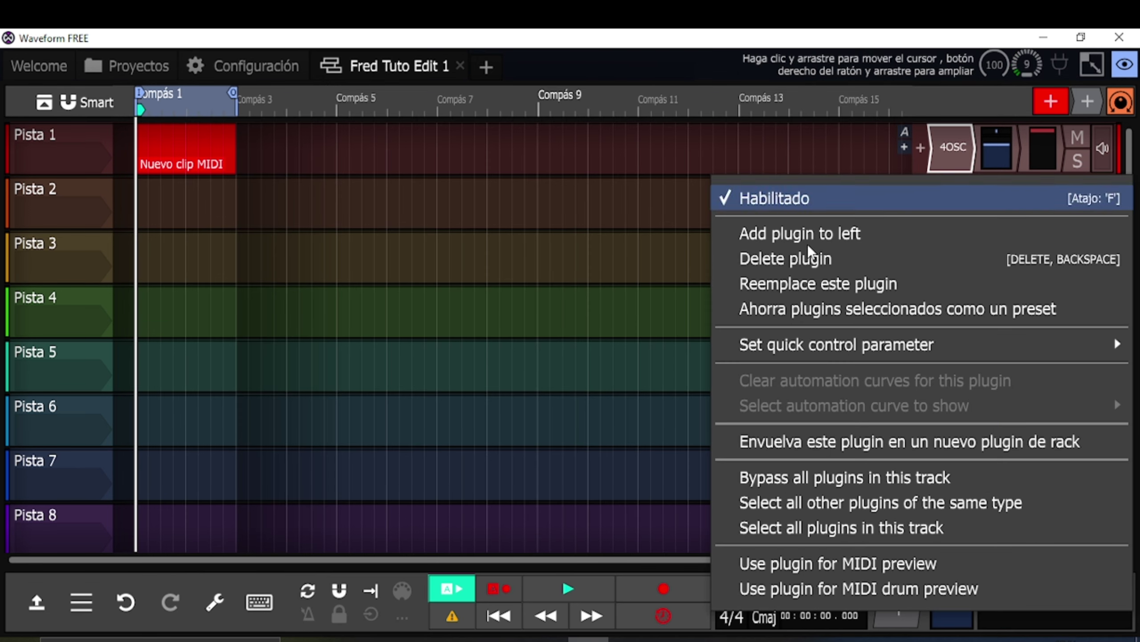
Replace the 4OSC plugin on Pista 1 with Attracktive from the Instrument|Synth folder
{"action": "left_click", "coordinate": [814, 284]}
{"action": "mouse_move", "coordinate": [808, 287]}
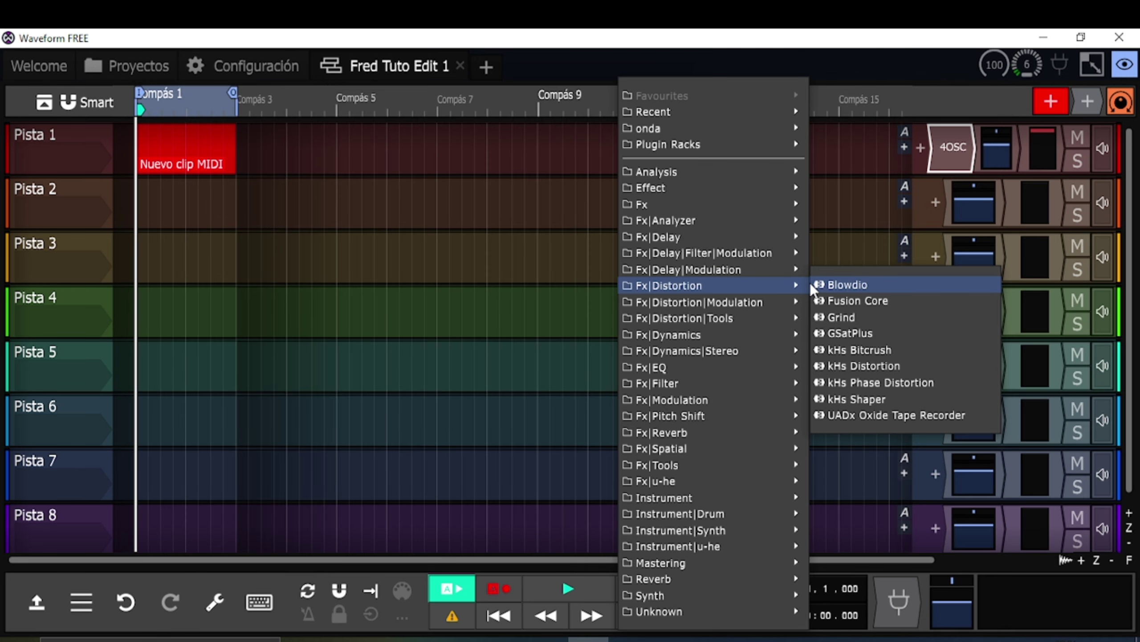
{"action": "mouse_move", "coordinate": [693, 194]}
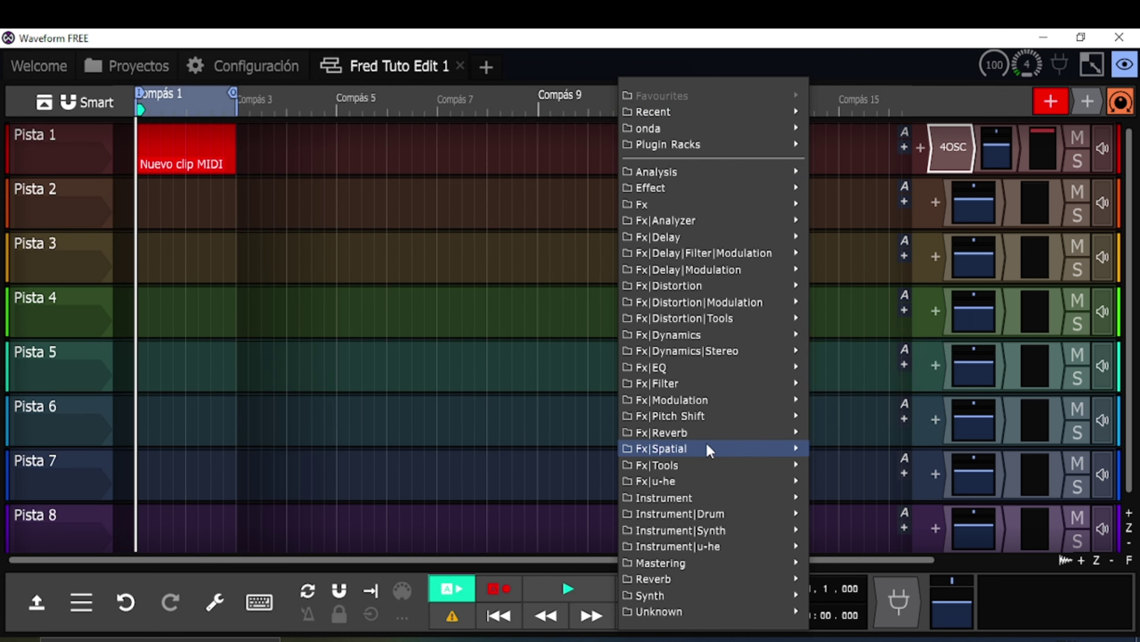
{"action": "mouse_move", "coordinate": [707, 443]}
{"action": "mouse_move", "coordinate": [703, 495]}
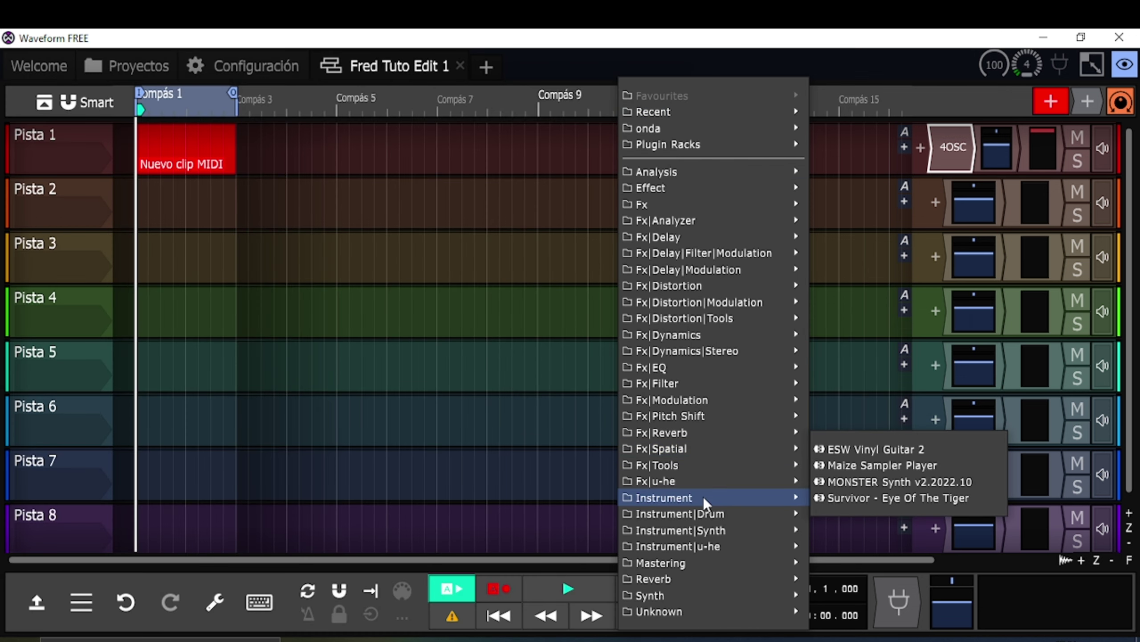
{"action": "mouse_move", "coordinate": [707, 528]}
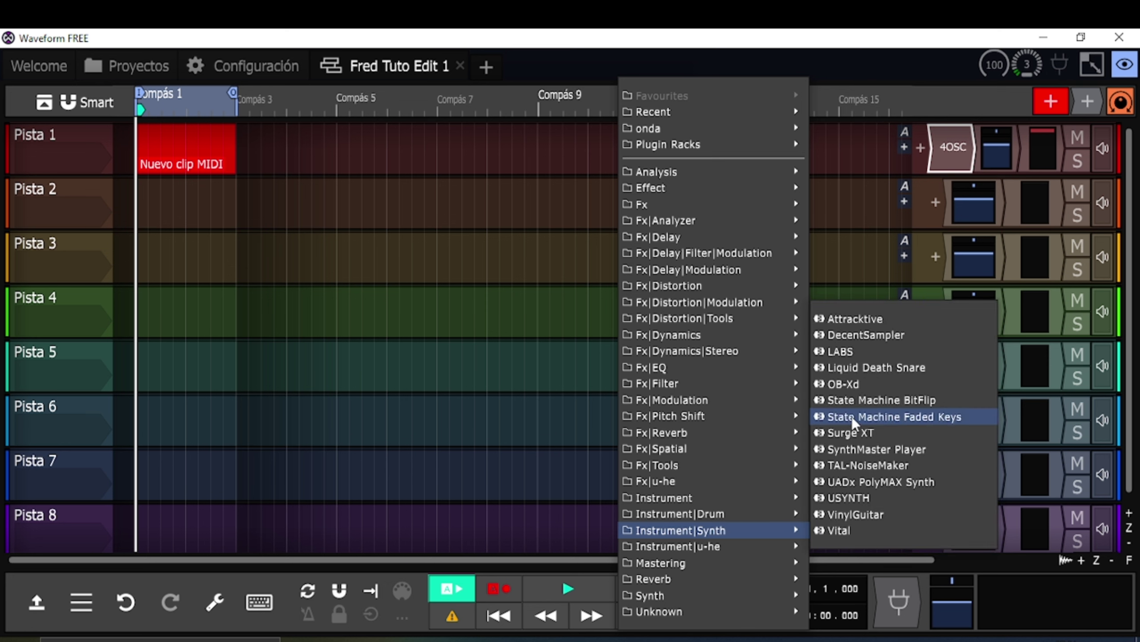
{"action": "left_click", "coordinate": [867, 320]}
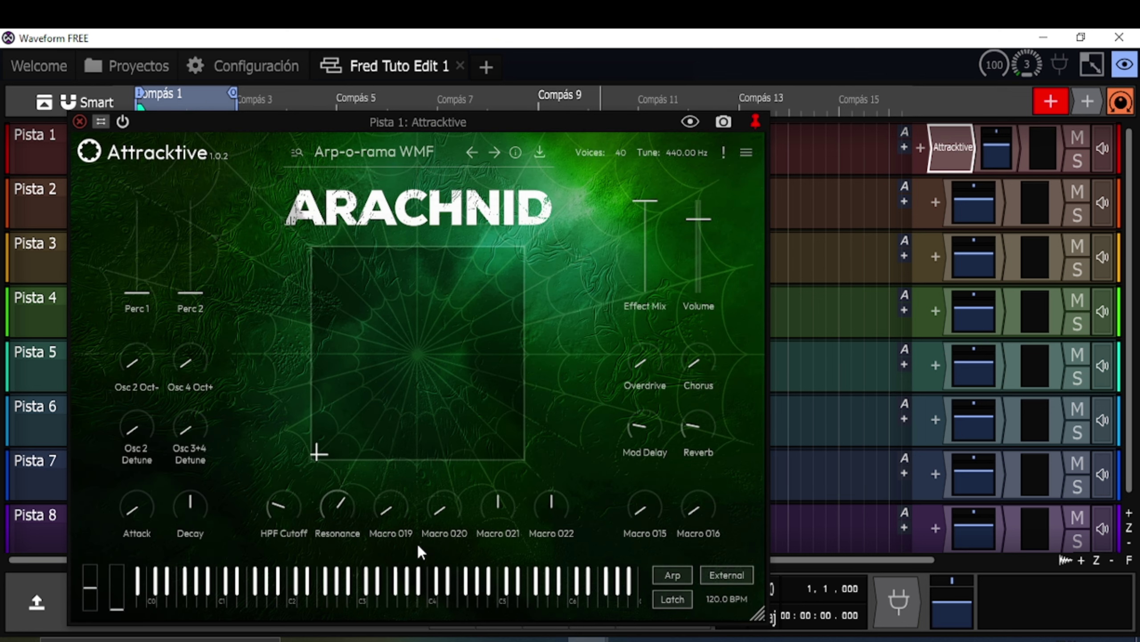
Audition several notes on Attracktive's on-screen keyboard and toggle its arpeggiator between them
{"action": "left_click", "coordinate": [417, 582]}
{"action": "left_click_drag", "start_coordinate": [417, 582], "coordinate": [458, 592]}
{"action": "left_click", "coordinate": [671, 575]}
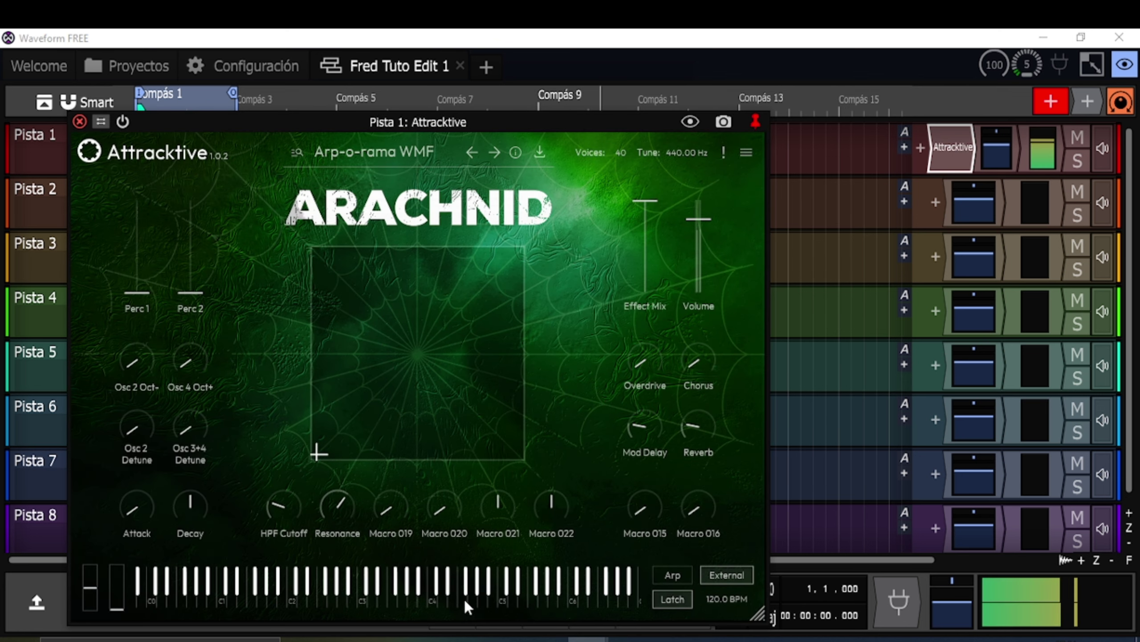
{"action": "left_click", "coordinate": [452, 593]}
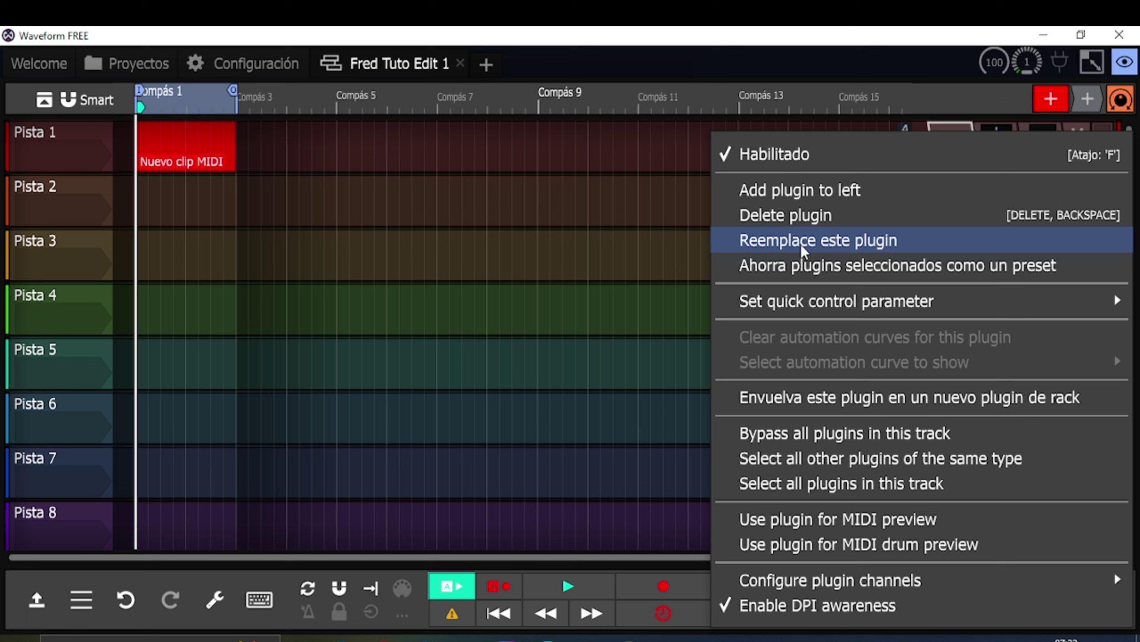
Replace the VinylGuitar plugin on Pista 1 with Vital from the Synth folder
{"action": "left_click", "coordinate": [801, 245]}
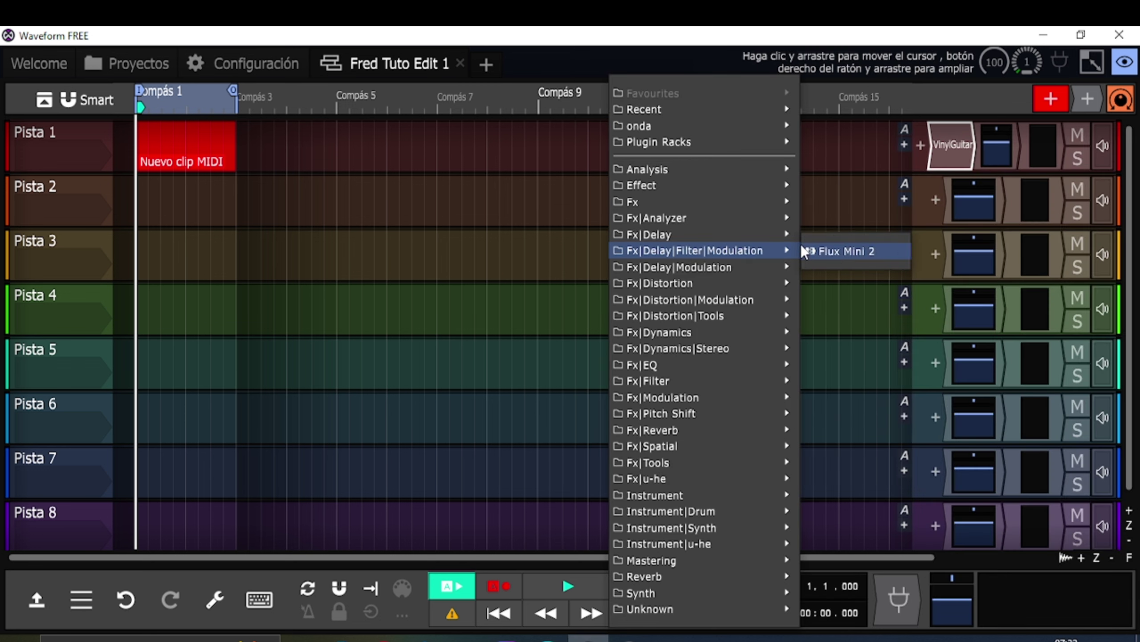
{"action": "mouse_move", "coordinate": [652, 592]}
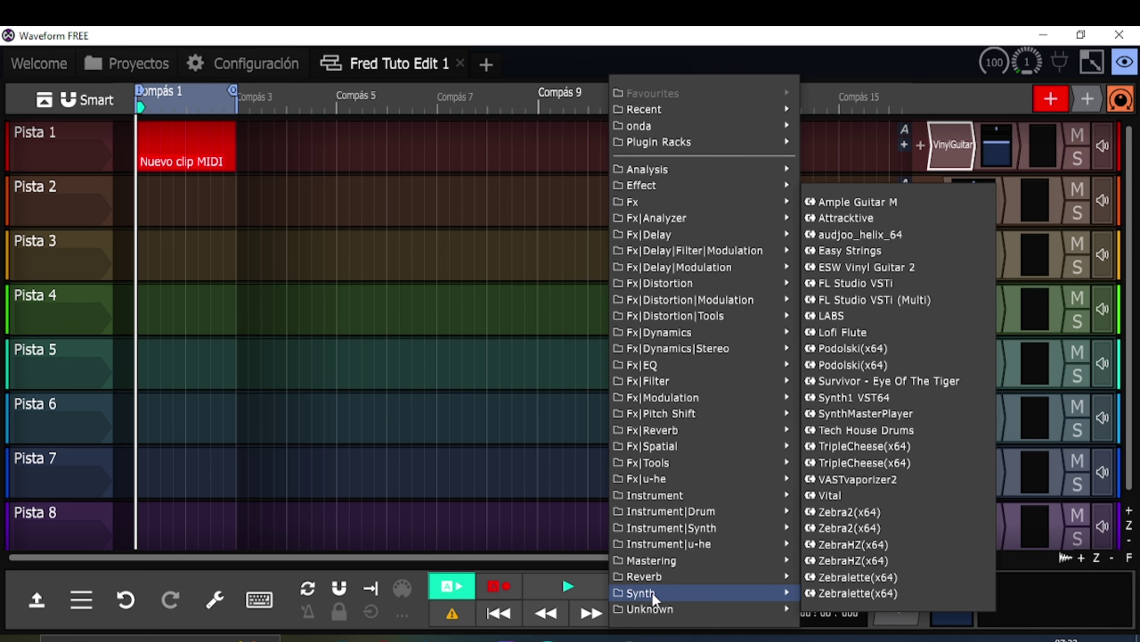
{"action": "left_click", "coordinate": [838, 495]}
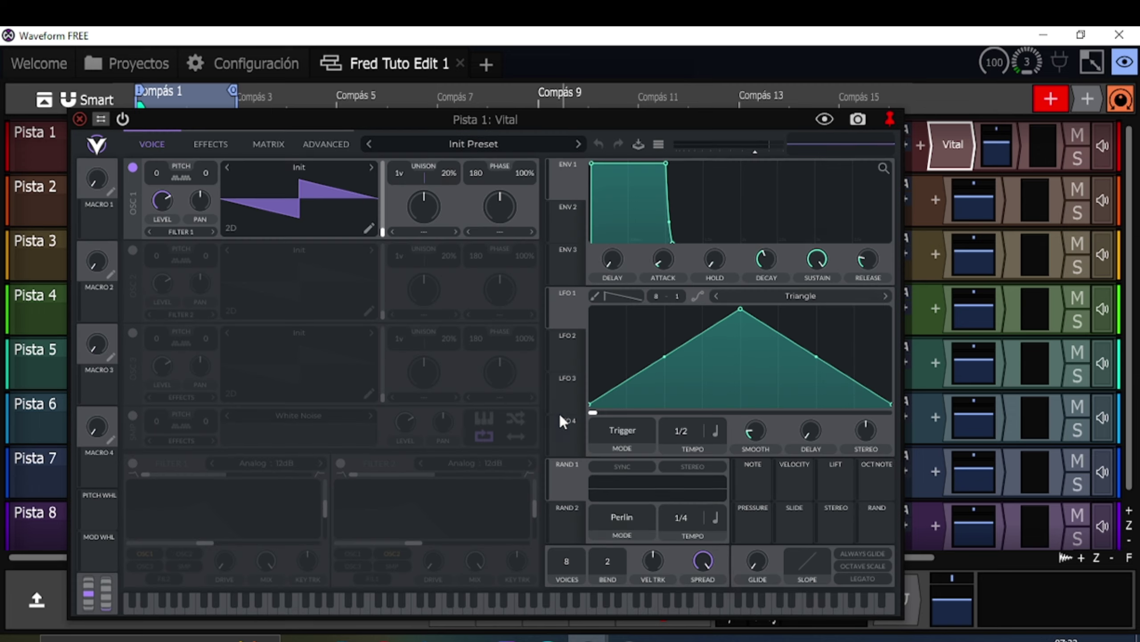
Filter Vital's preset browser to Keys, audition a note on its keyboard, and load the KEYS_Box_1 preset
{"action": "left_click", "coordinate": [478, 143]}
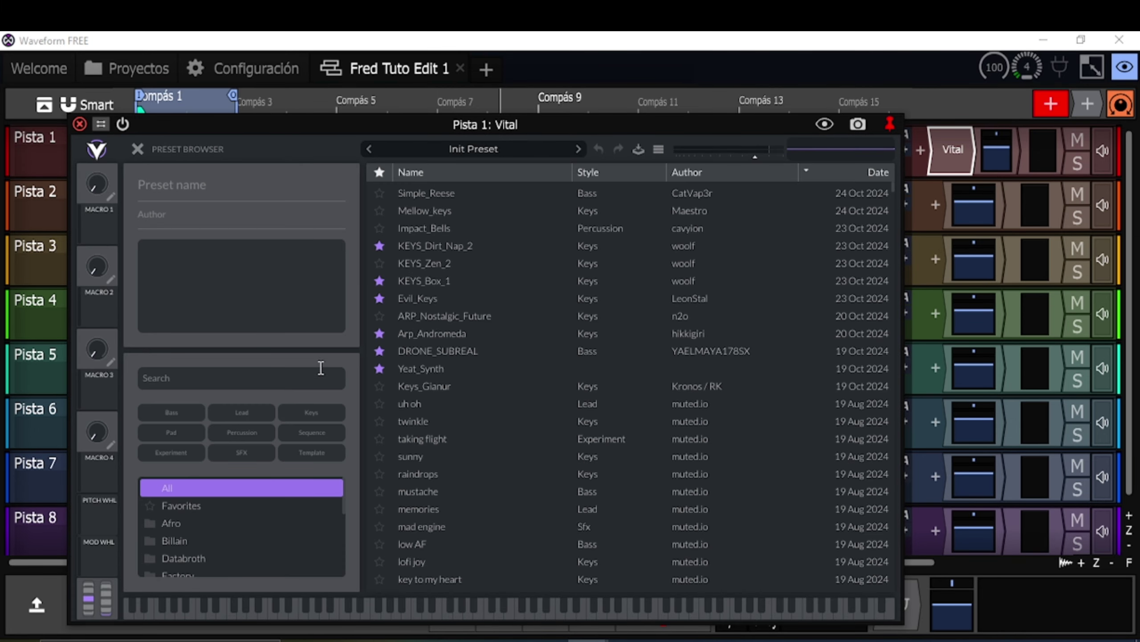
{"action": "left_click", "coordinate": [311, 413]}
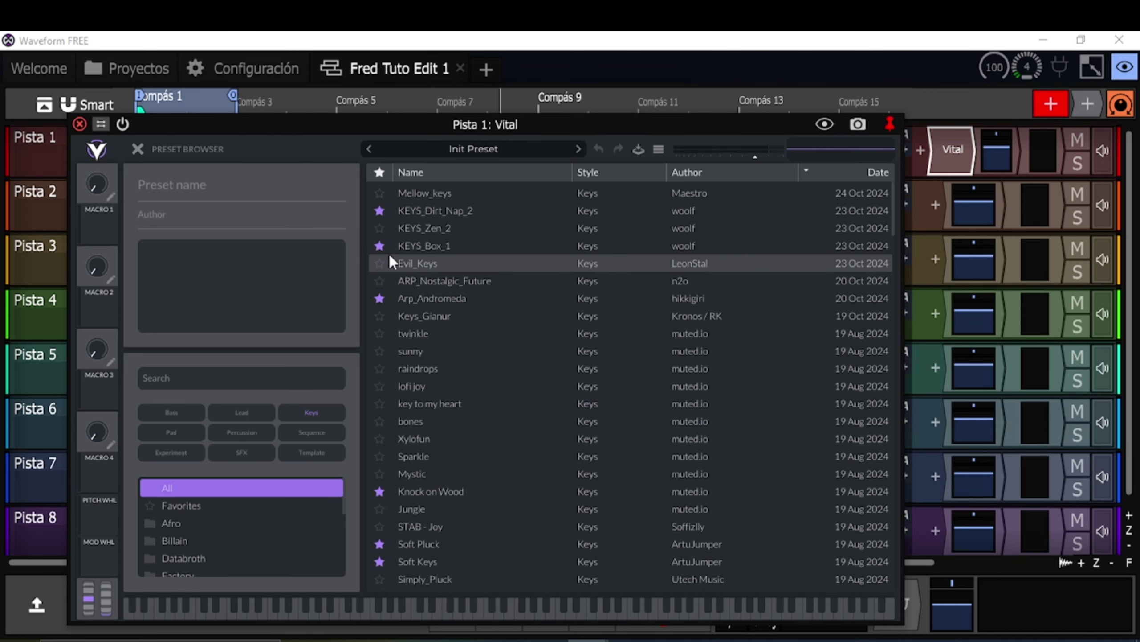
{"action": "left_click", "coordinate": [544, 604]}
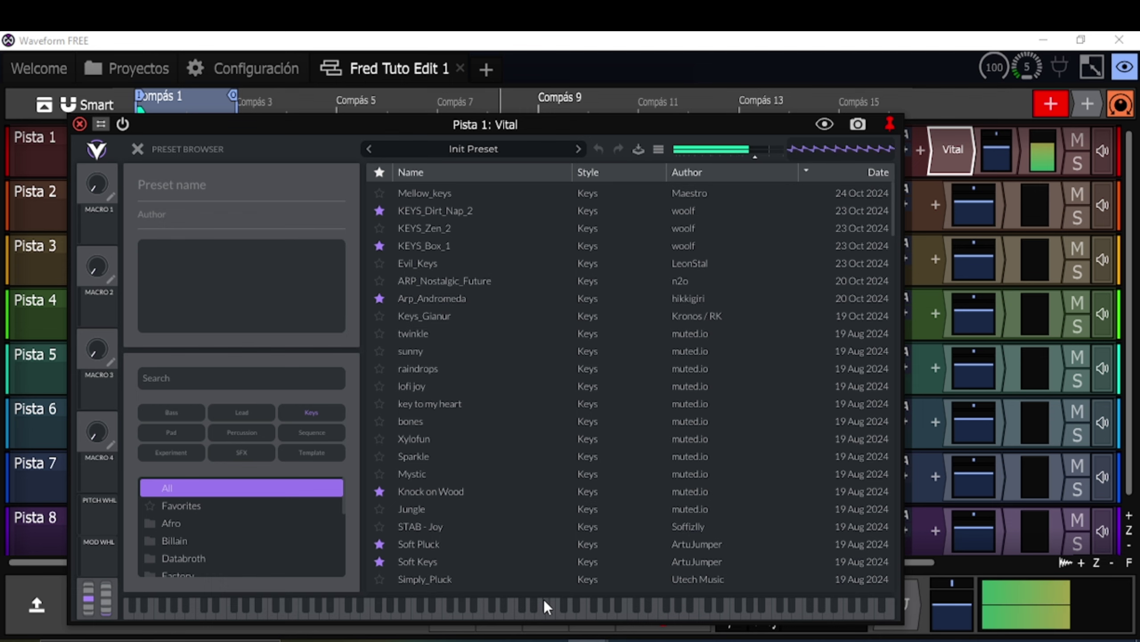
{"action": "left_click", "coordinate": [412, 244]}
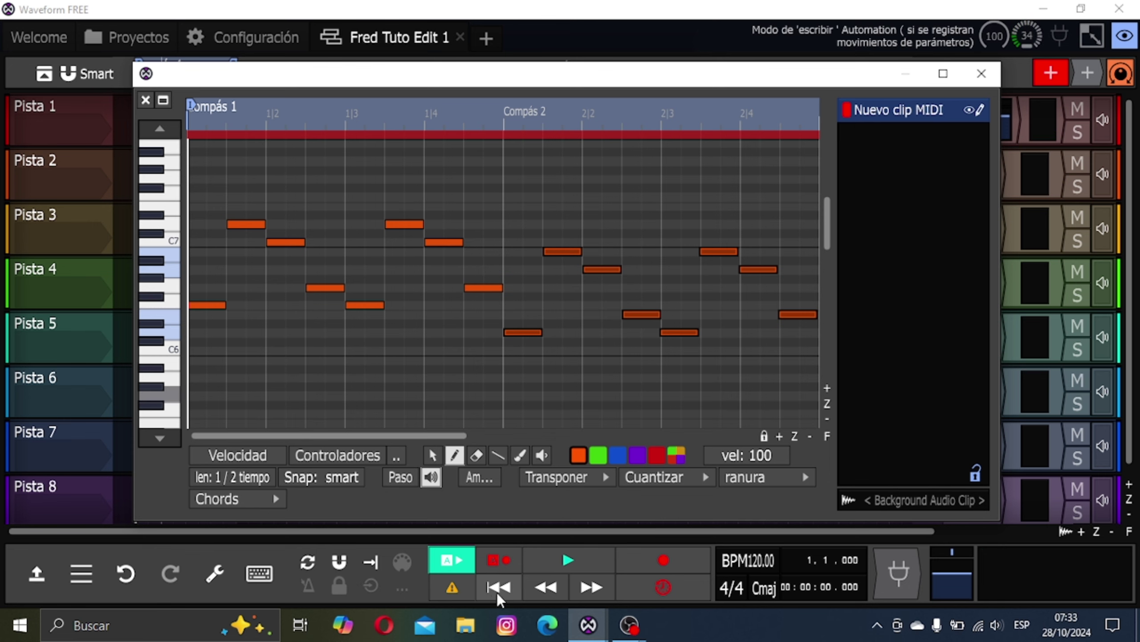
Play the MIDI clip's pattern, and play the rendered audio clip on Pista 1 from the start of the edit
{"action": "key", "text": "space"}
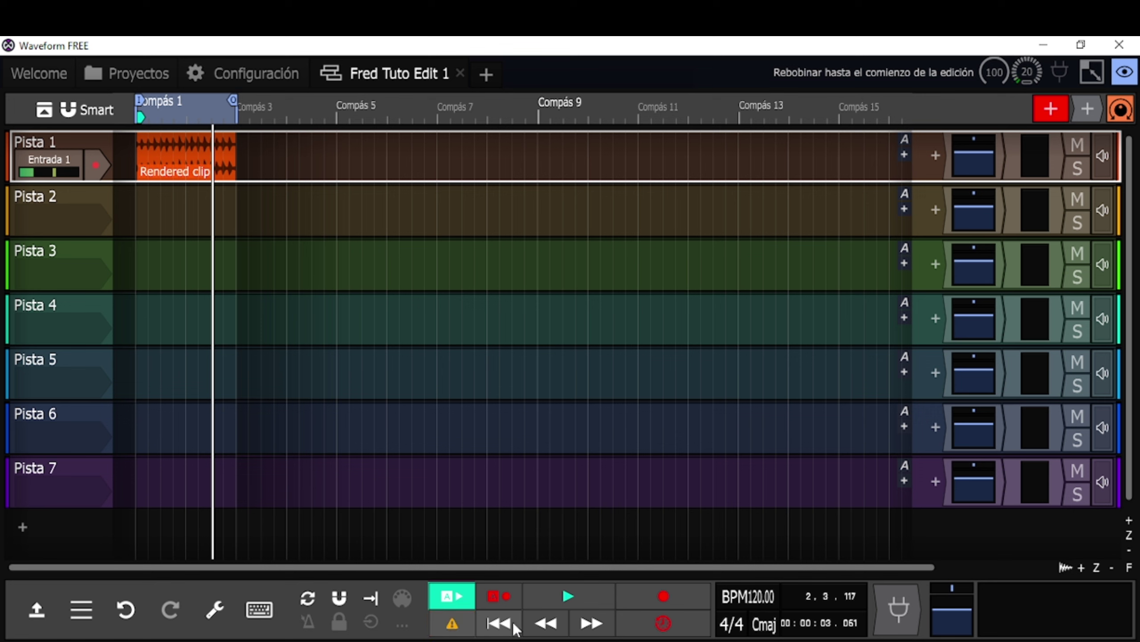
{"action": "left_click", "coordinate": [513, 622]}
{"action": "key", "text": "space"}
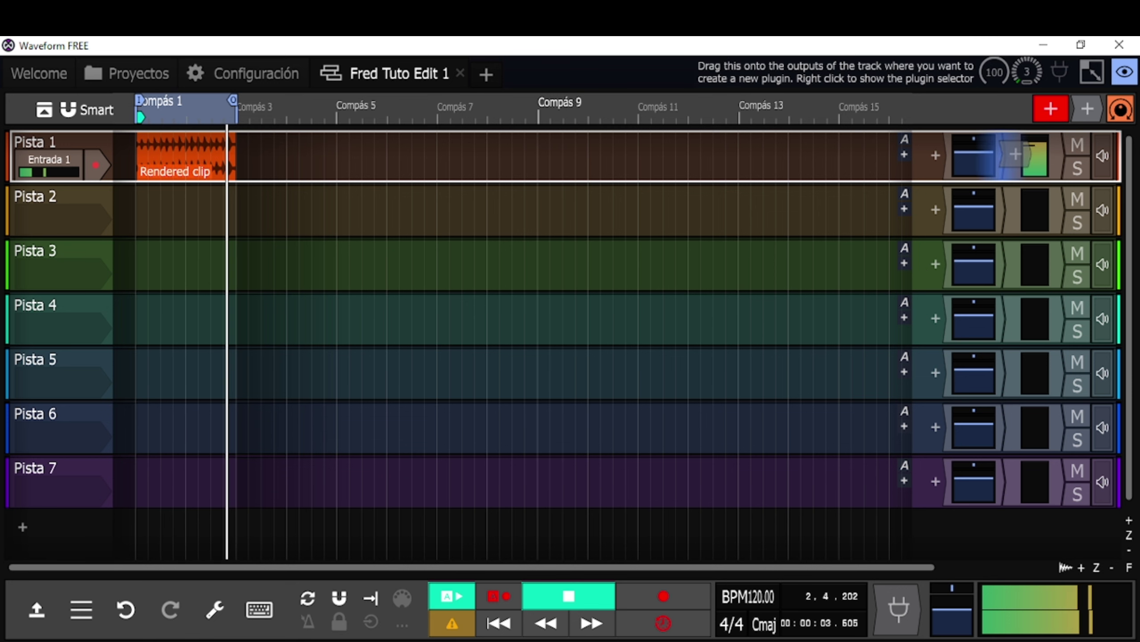
Add a Plate Reverb after the volume plugin on Pista 1 and replace it with Natural Reverb from the onda effects
{"action": "right_click", "coordinate": [1060, 72]}
{"action": "mouse_move", "coordinate": [901, 141]}
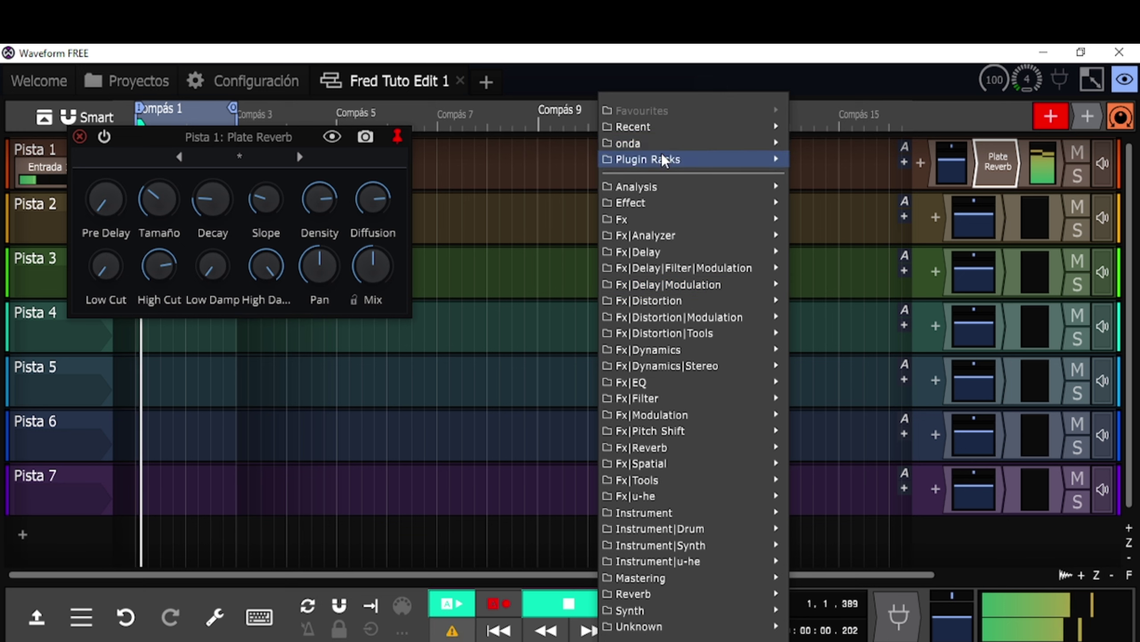
{"action": "mouse_move", "coordinate": [665, 142]}
{"action": "mouse_move", "coordinate": [851, 144]}
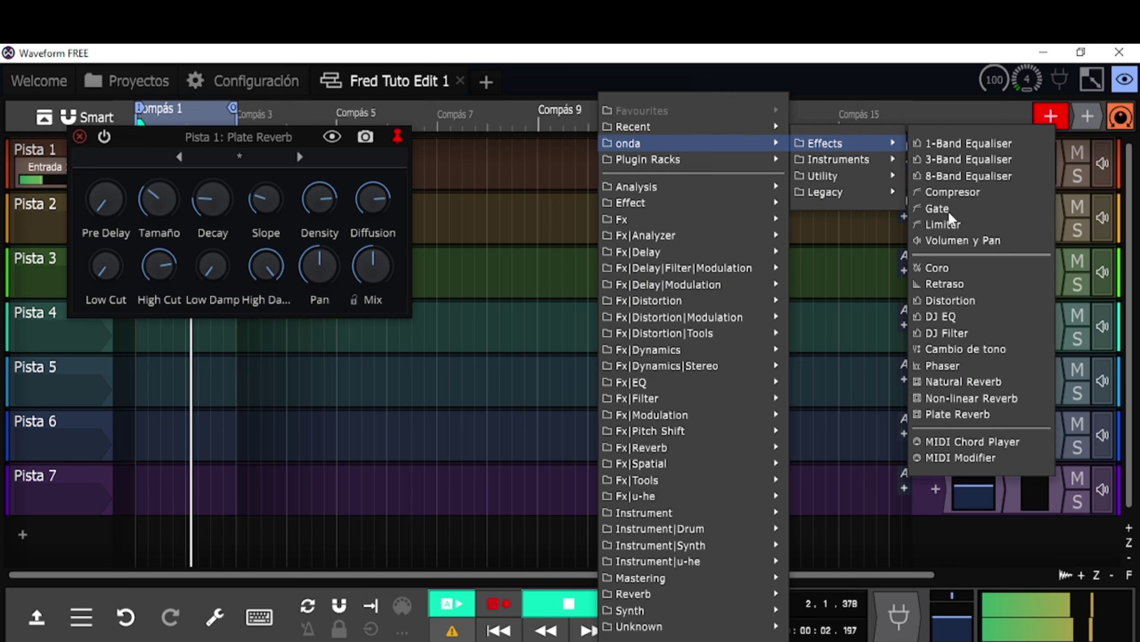
{"action": "left_click", "coordinate": [963, 382]}
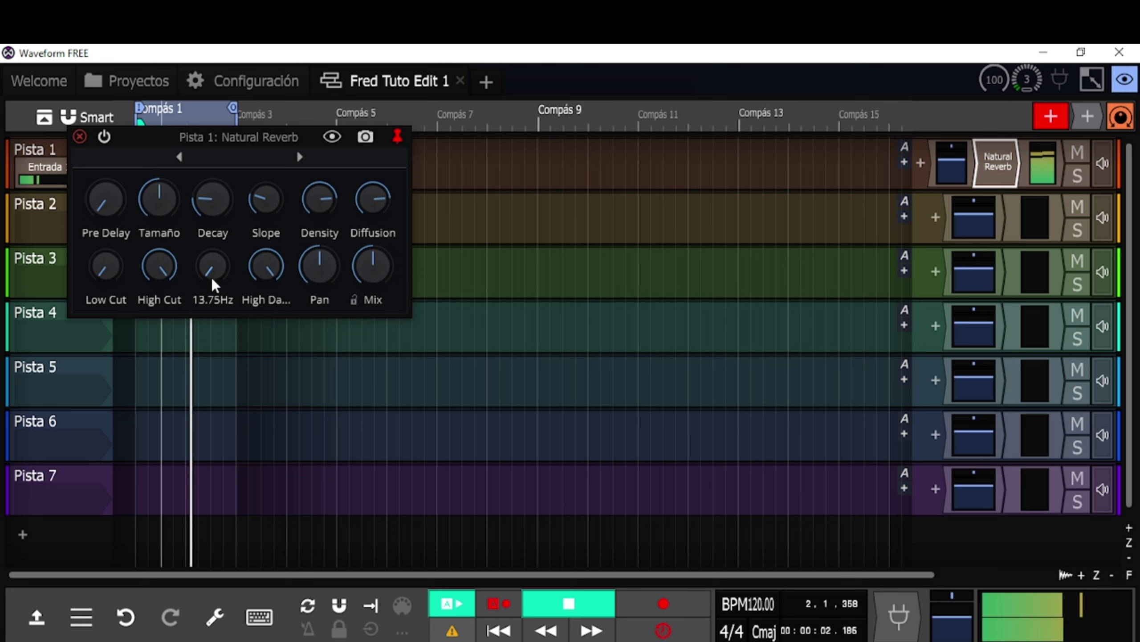
Raise the Low Damp and Decay of the Natural Reverb on Pista 1 during playback
{"action": "left_click_drag", "start_coordinate": [212, 278], "coordinate": [214, 243]}
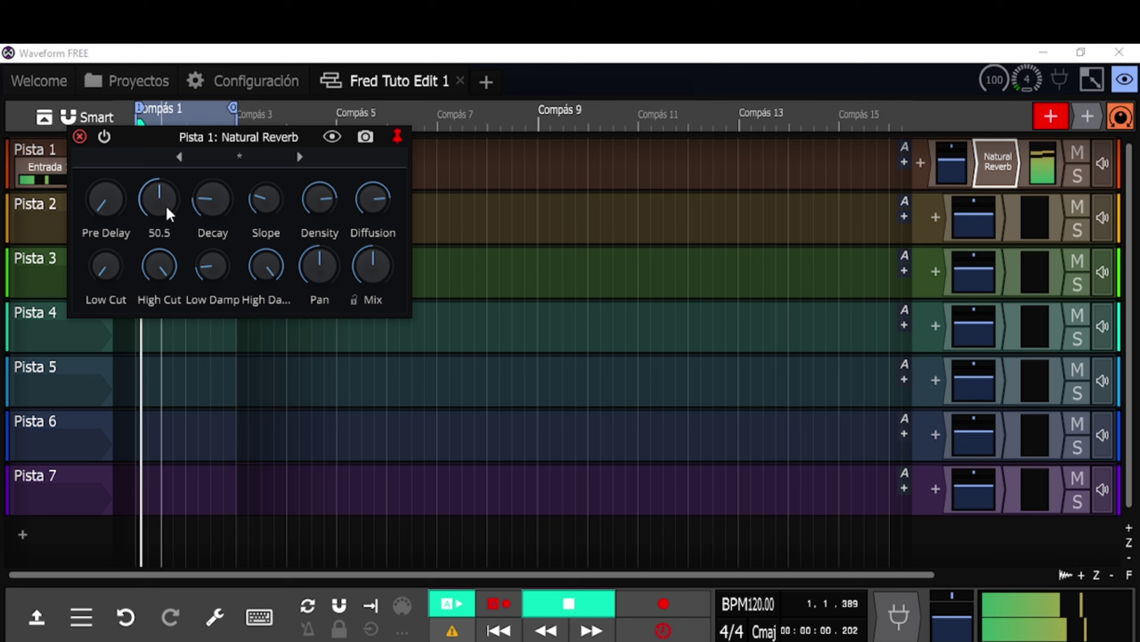
{"action": "mouse_move", "coordinate": [114, 199]}
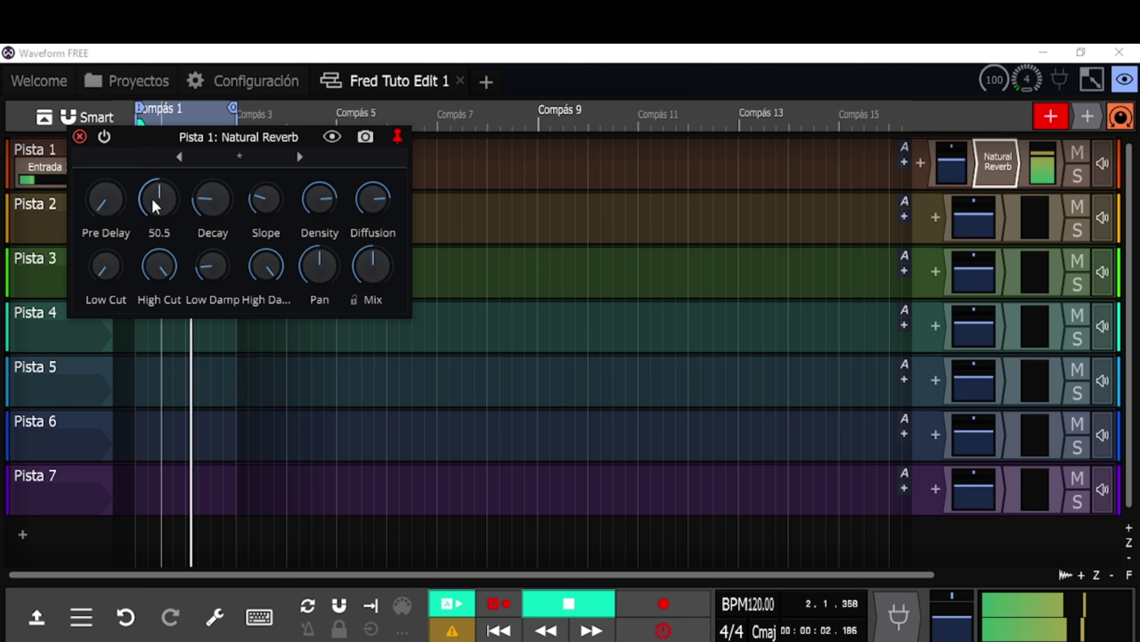
{"action": "mouse_move", "coordinate": [209, 197]}
{"action": "left_mouse_down"}
{"action": "mouse_move", "coordinate": [219, 173]}
{"action": "mouse_move", "coordinate": [213, 190]}
{"action": "left_mouse_up"}
Add the Retraso effect from the onda effects after Natural Reverb on Pista 1 and adjust its left delay time
{"action": "left_click", "coordinate": [920, 162]}
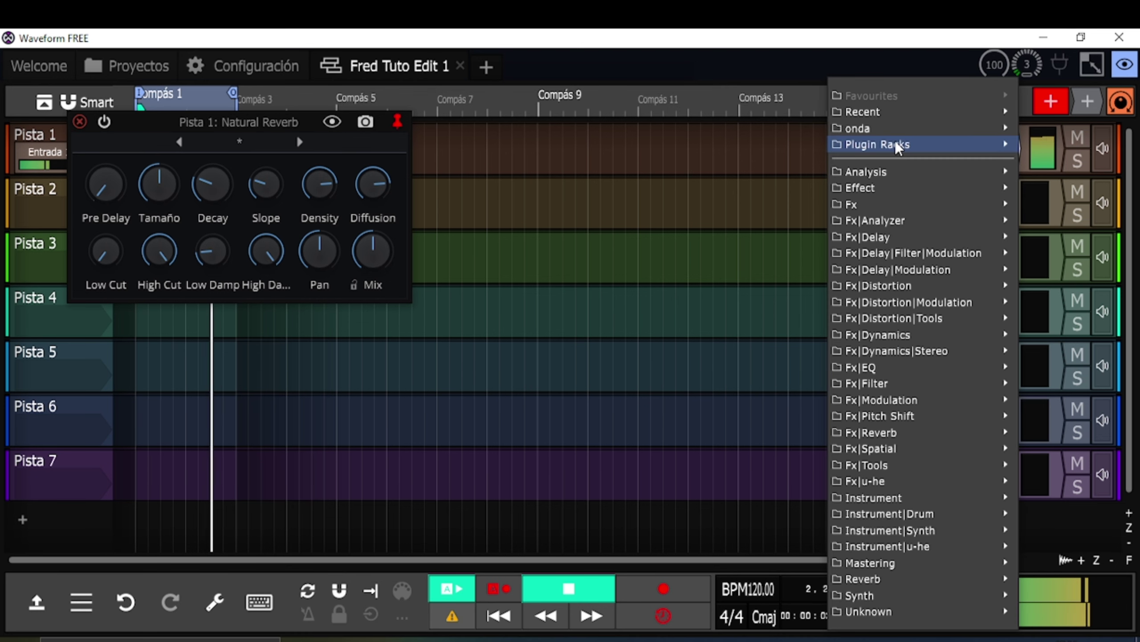
{"action": "mouse_move", "coordinate": [898, 138]}
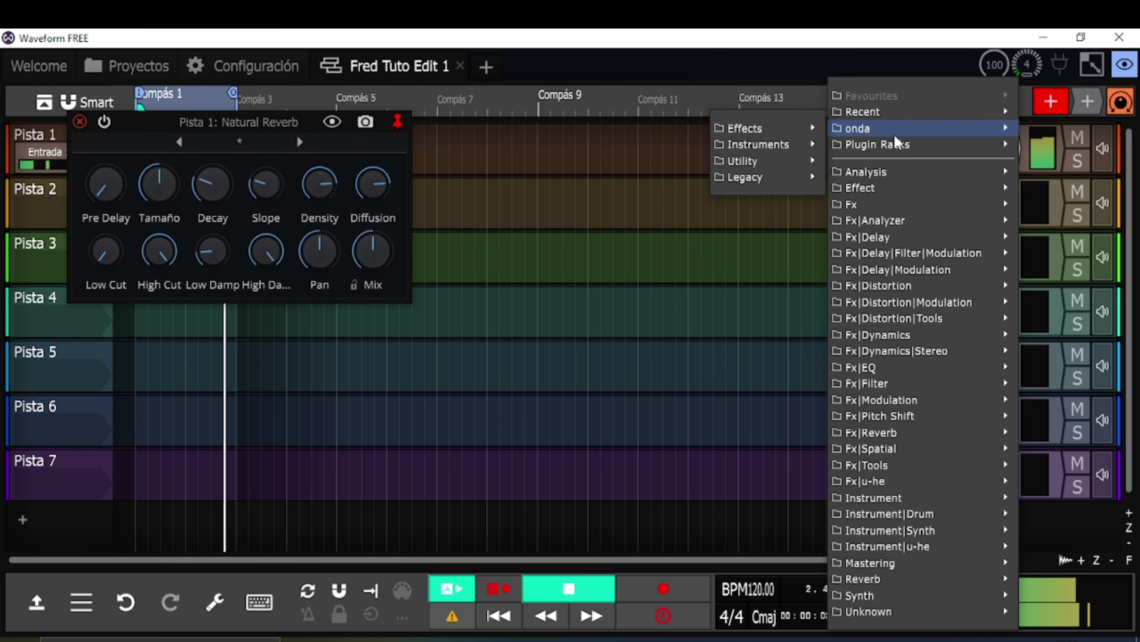
{"action": "mouse_move", "coordinate": [794, 131]}
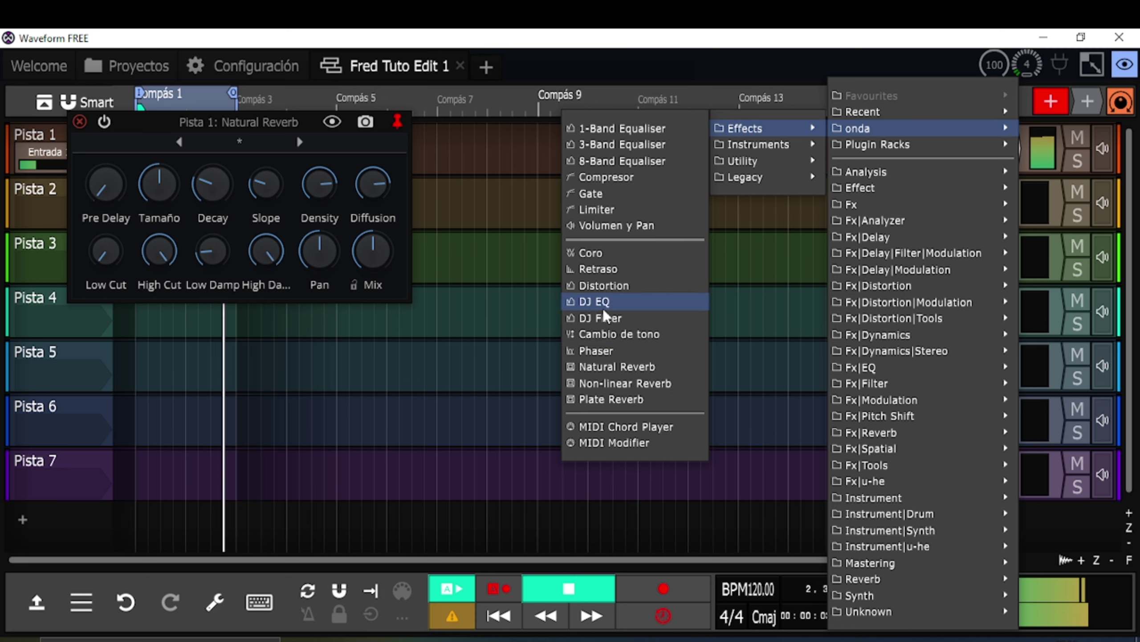
{"action": "left_click", "coordinate": [598, 271]}
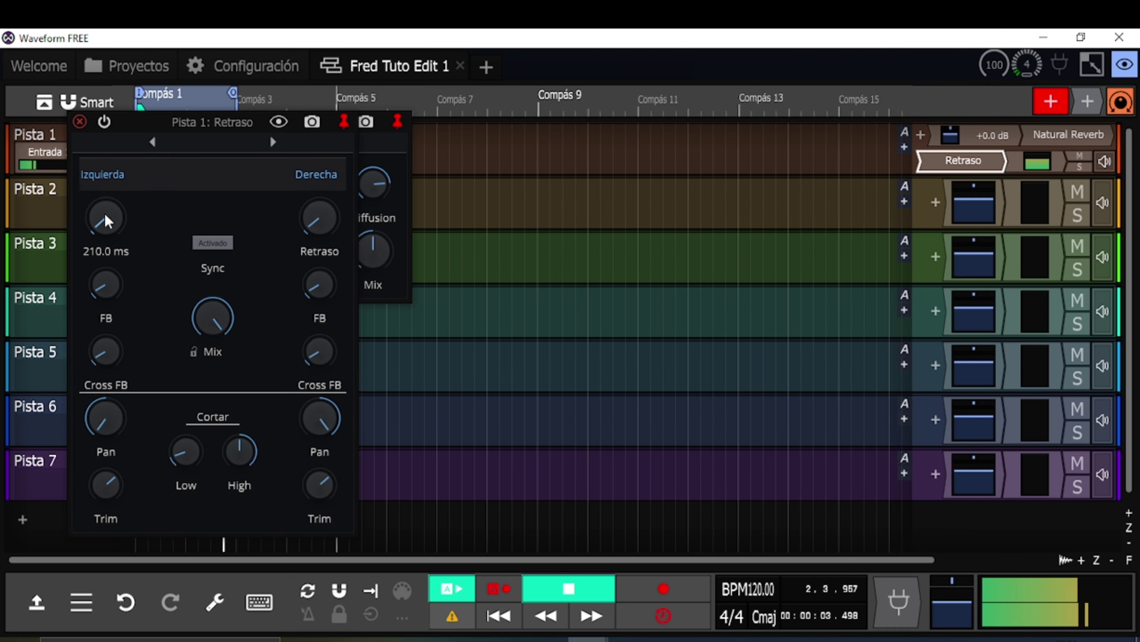
{"action": "mouse_move", "coordinate": [105, 223]}
{"action": "left_mouse_down"}
{"action": "mouse_move", "coordinate": [112, 186]}
{"action": "mouse_move", "coordinate": [253, 223]}
{"action": "left_mouse_up"}
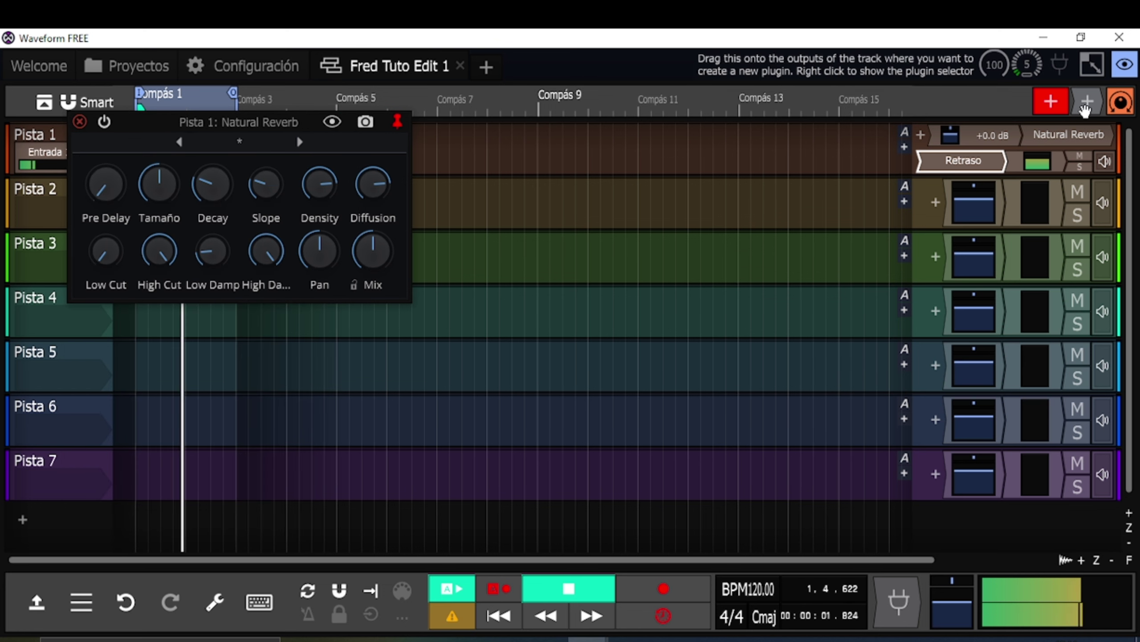
Add a DJ Filter after Retraso on Pista 1, lower its Freq to about 3516, and close the filter's window
{"action": "left_click_drag", "start_coordinate": [1088, 102], "coordinate": [1020, 139]}
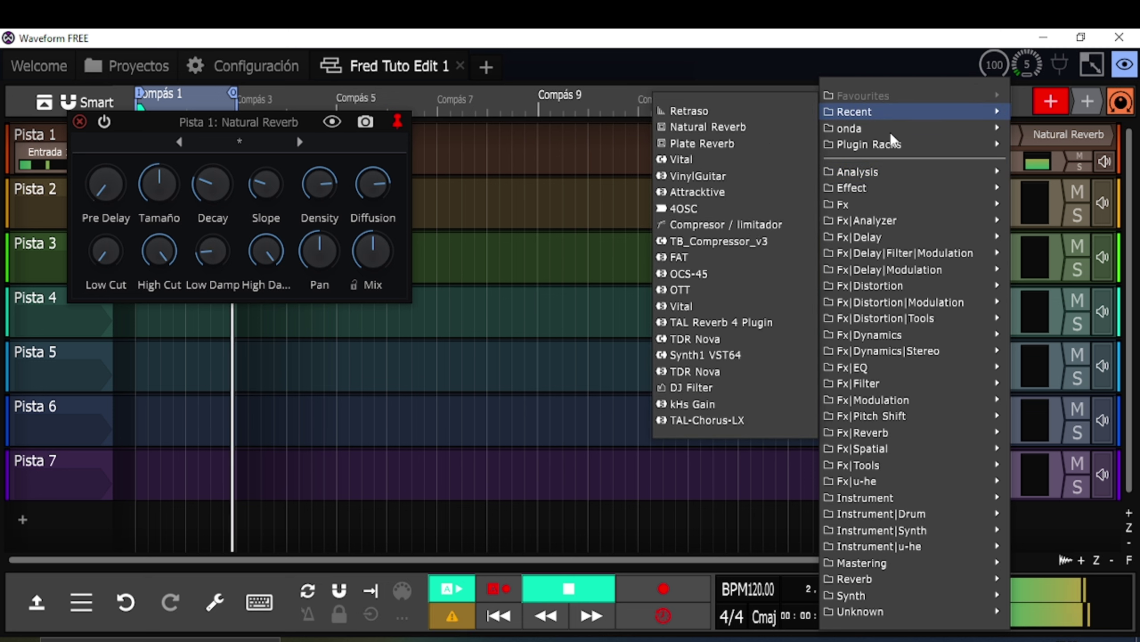
{"action": "mouse_move", "coordinate": [891, 140]}
{"action": "mouse_move", "coordinate": [754, 129]}
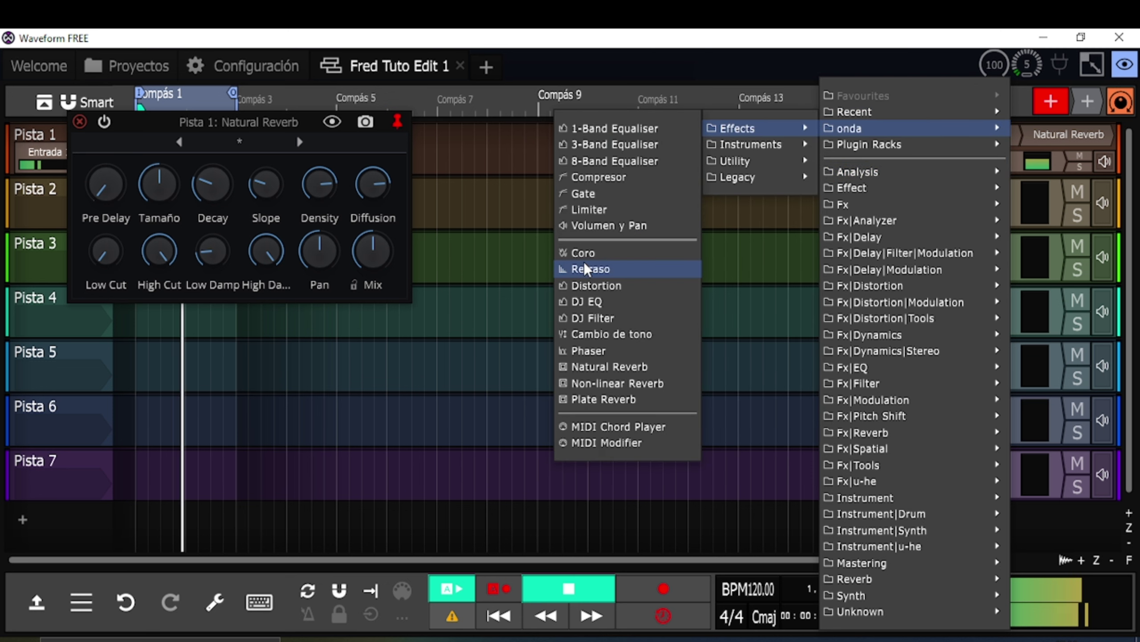
{"action": "left_click", "coordinate": [593, 317]}
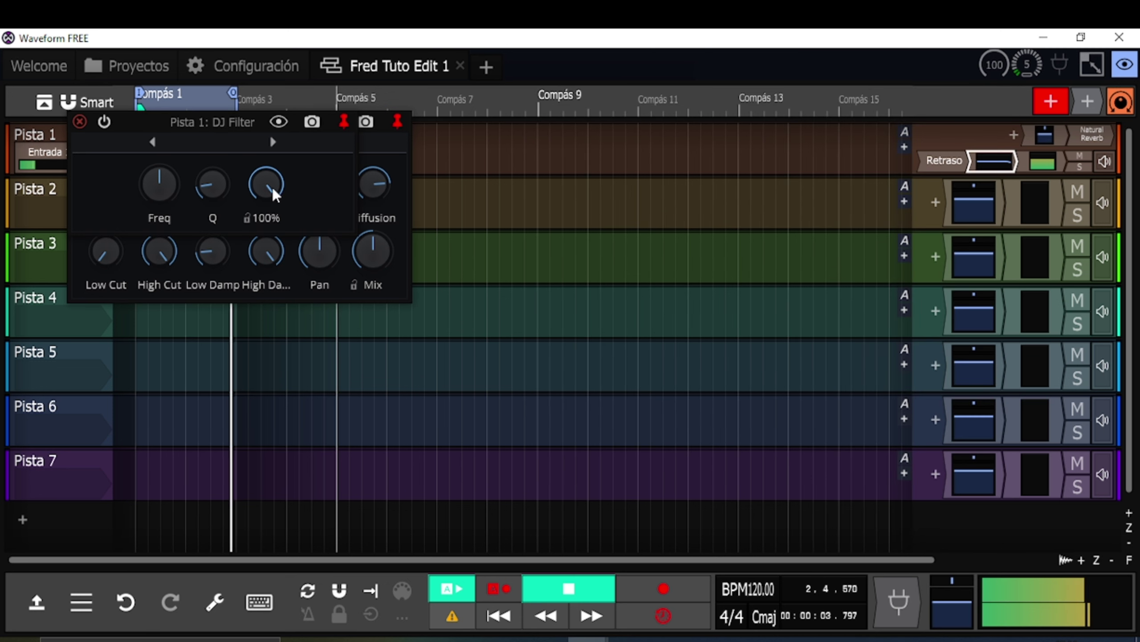
{"action": "mouse_move", "coordinate": [168, 188]}
{"action": "left_mouse_down"}
{"action": "mouse_move", "coordinate": [156, 222]}
{"action": "mouse_move", "coordinate": [158, 201]}
{"action": "left_mouse_up"}
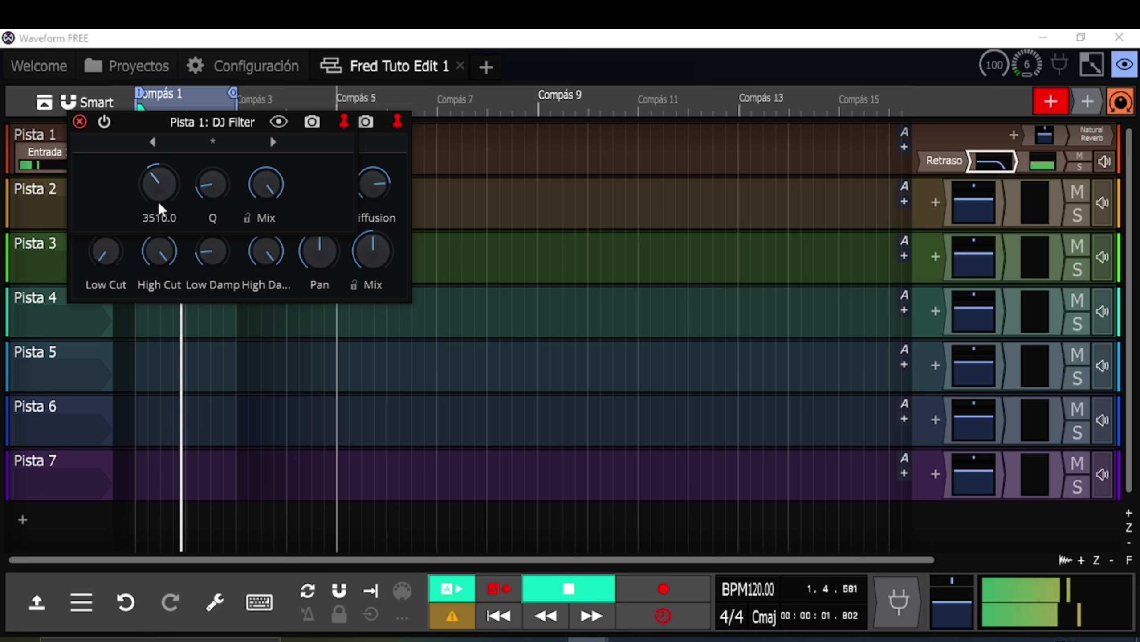
{"action": "left_click", "coordinate": [79, 121]}
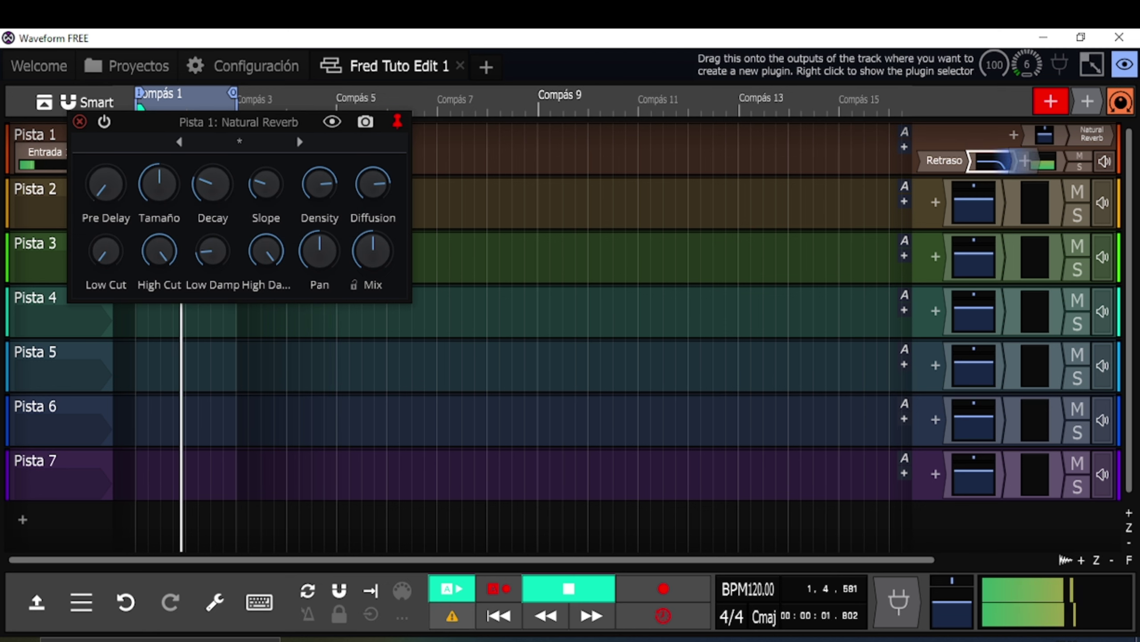
Add the onda Distortion effect after the DJ Filter on Pista 1 and raise its drive to about 18.8%
{"action": "left_click", "coordinate": [1014, 135]}
{"action": "mouse_move", "coordinate": [880, 127]}
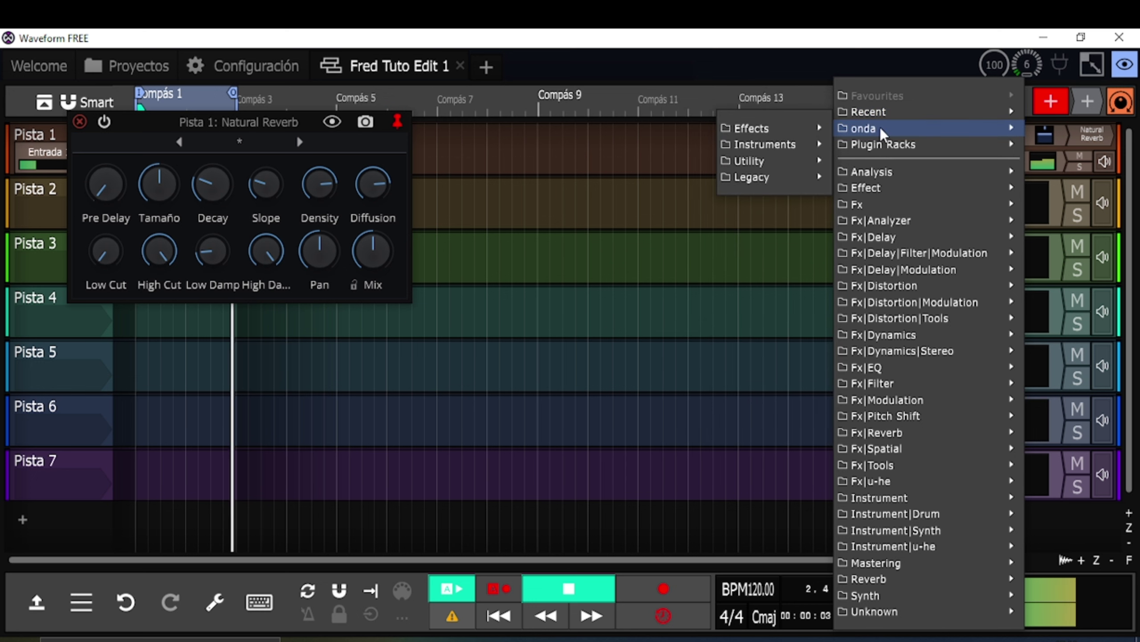
{"action": "mouse_move", "coordinate": [797, 128]}
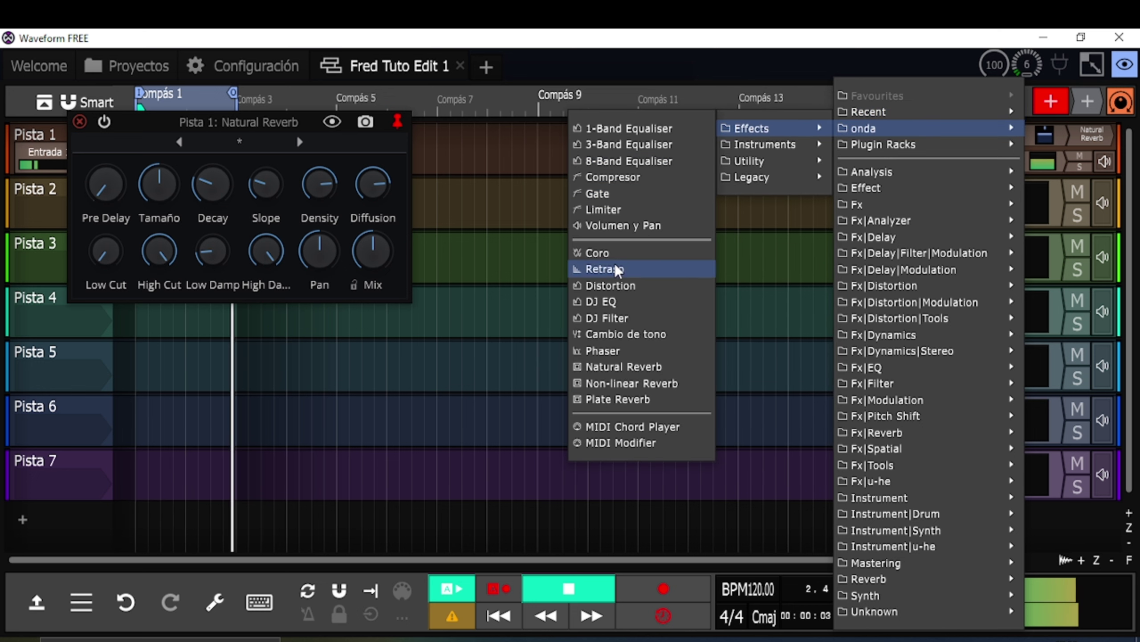
{"action": "left_click", "coordinate": [615, 285]}
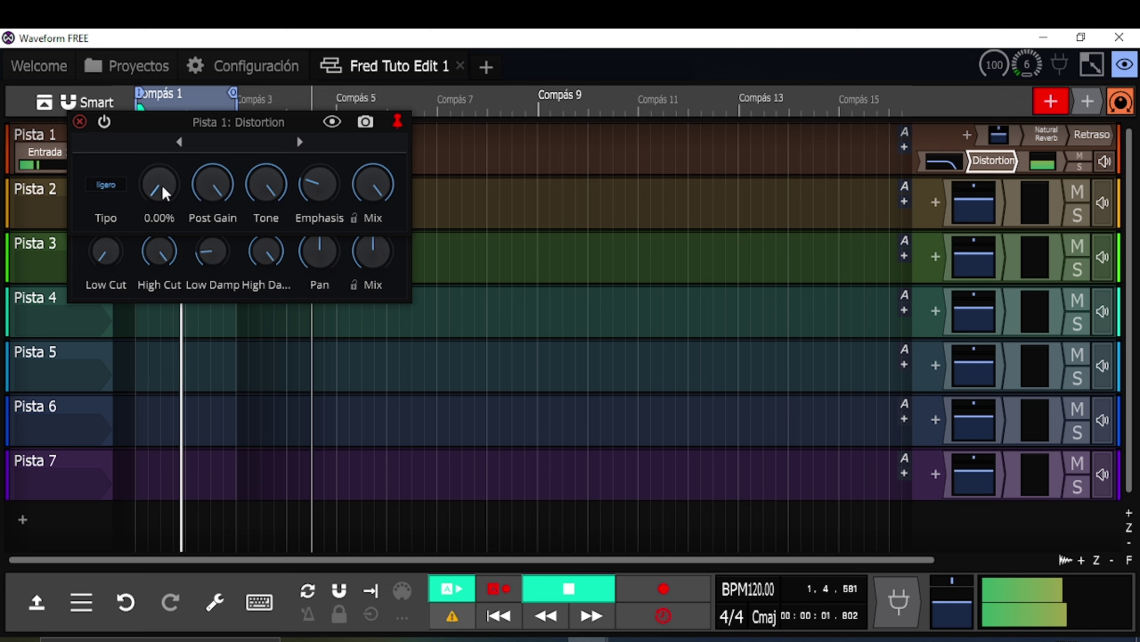
{"action": "left_click_drag", "start_coordinate": [161, 183], "coordinate": [168, 152]}
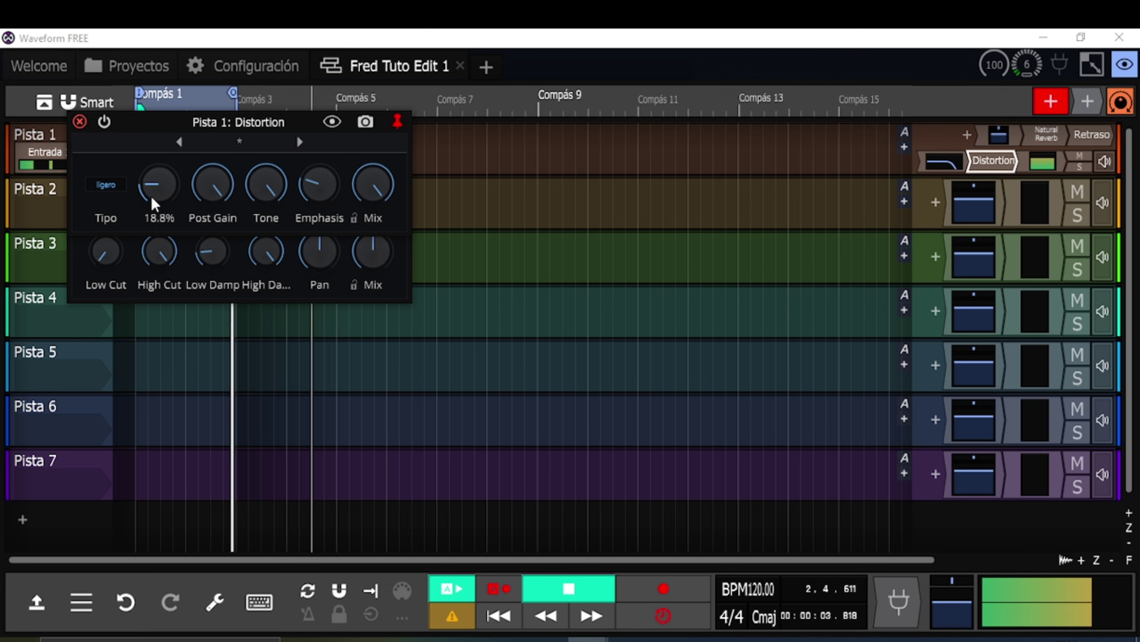
Raise the Distortion drive on Pista 1 to about 20.8% and close the Distortion and Natural Reverb windows
{"action": "mouse_move", "coordinate": [151, 195]}
{"action": "left_mouse_down"}
{"action": "mouse_move", "coordinate": [166, 152]}
{"action": "mouse_move", "coordinate": [159, 215]}
{"action": "mouse_move", "coordinate": [168, 148]}
{"action": "mouse_move", "coordinate": [161, 190]}
{"action": "left_mouse_up"}
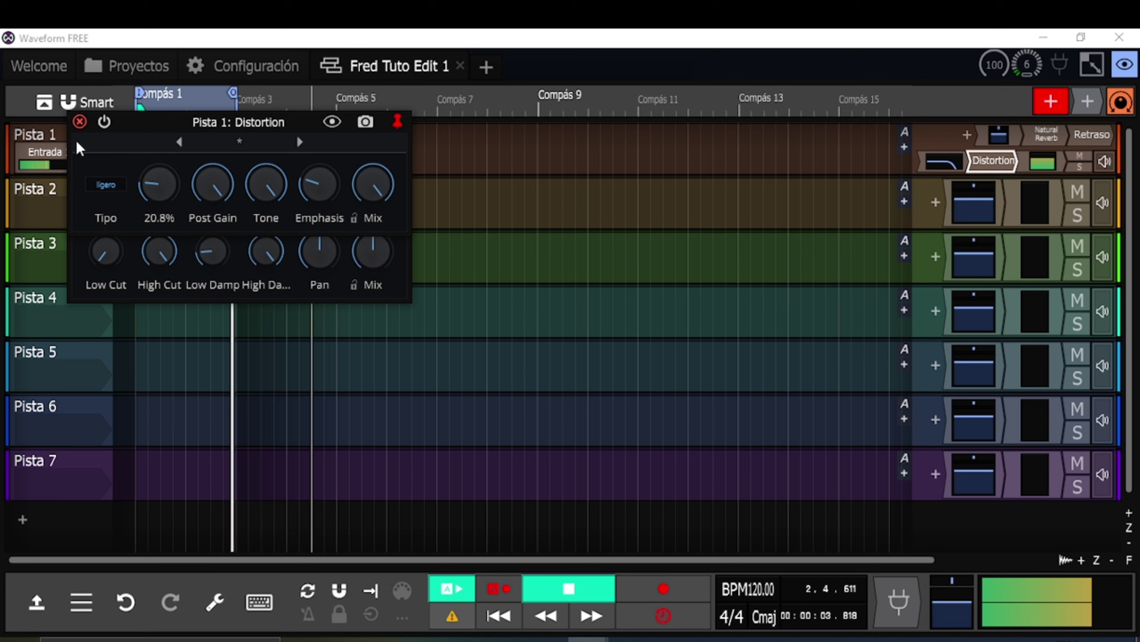
{"action": "left_click", "coordinate": [79, 122]}
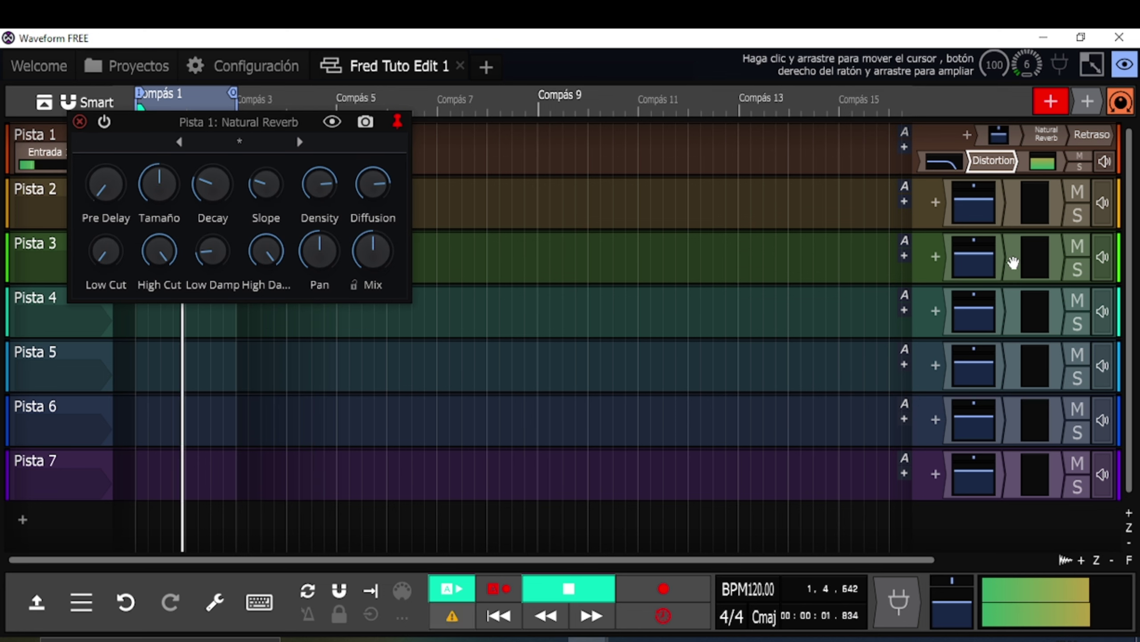
{"action": "left_click", "coordinate": [80, 123]}
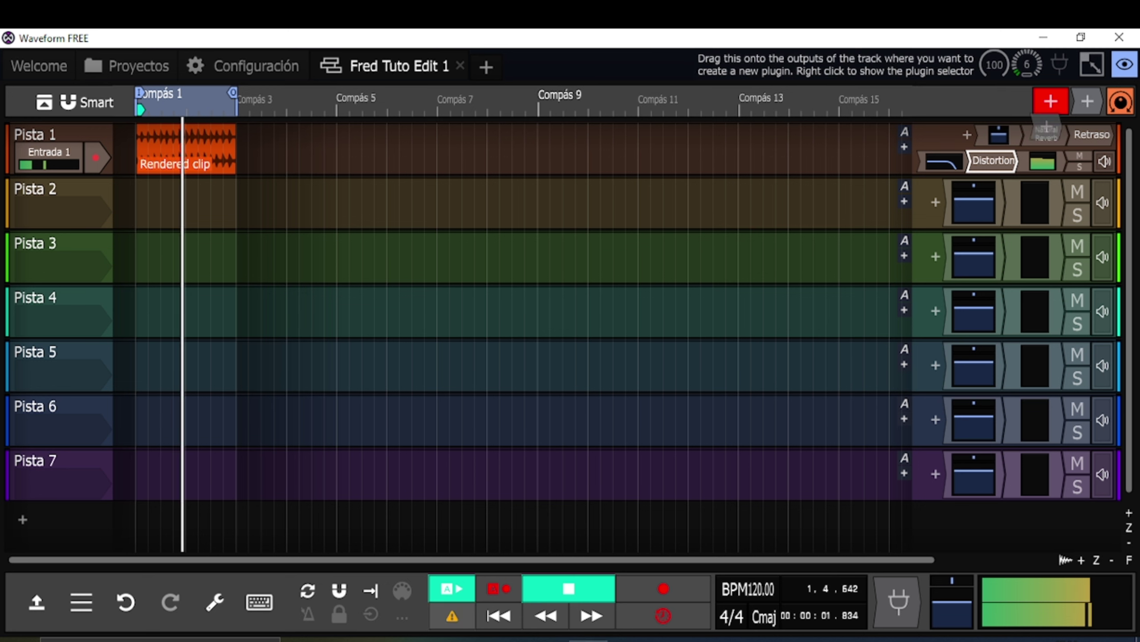
Add the onda Phaser effect after Distortion on Pista 1, raise its Floor to about 851.50 Hz, and close its window
{"action": "right_click", "coordinate": [1011, 156]}
{"action": "mouse_move", "coordinate": [876, 109]}
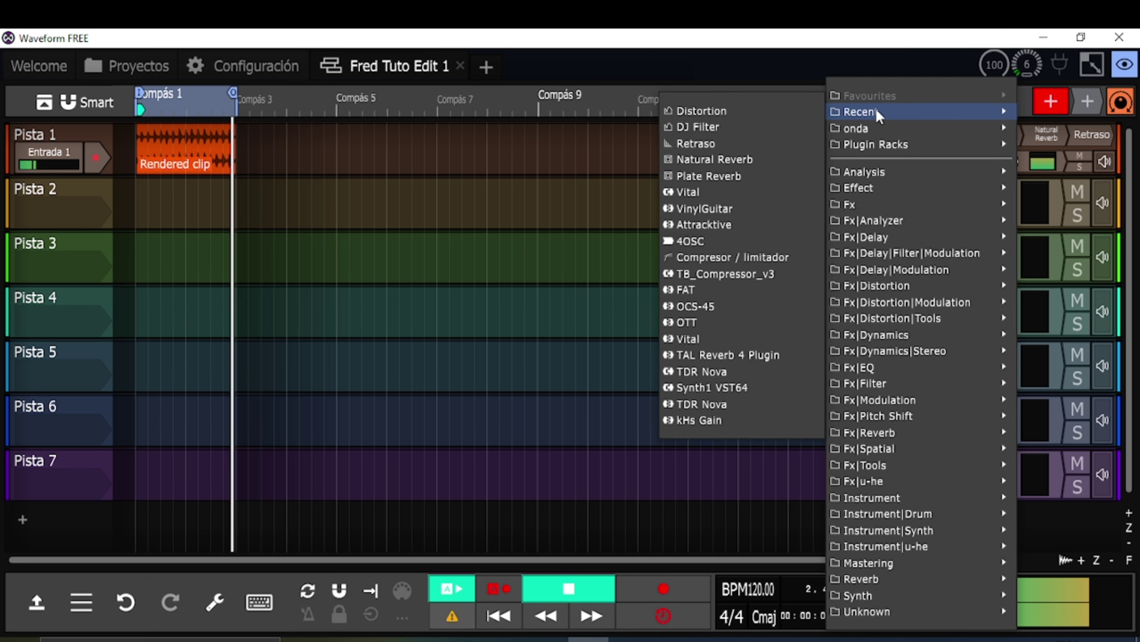
{"action": "mouse_move", "coordinate": [873, 131]}
{"action": "mouse_move", "coordinate": [791, 128]}
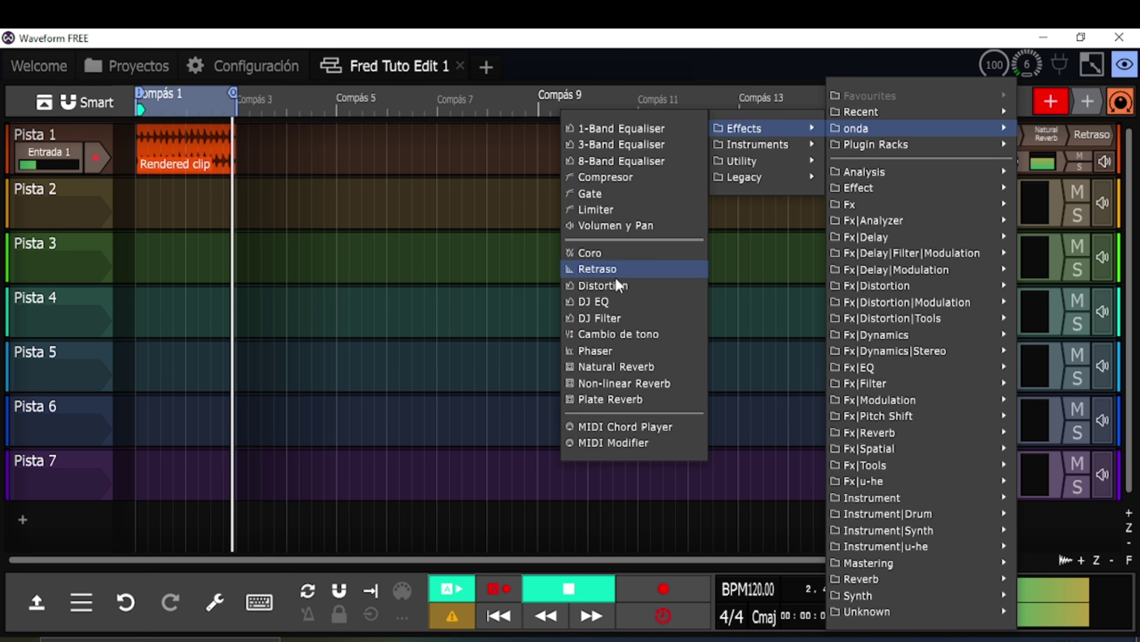
{"action": "left_click", "coordinate": [615, 349]}
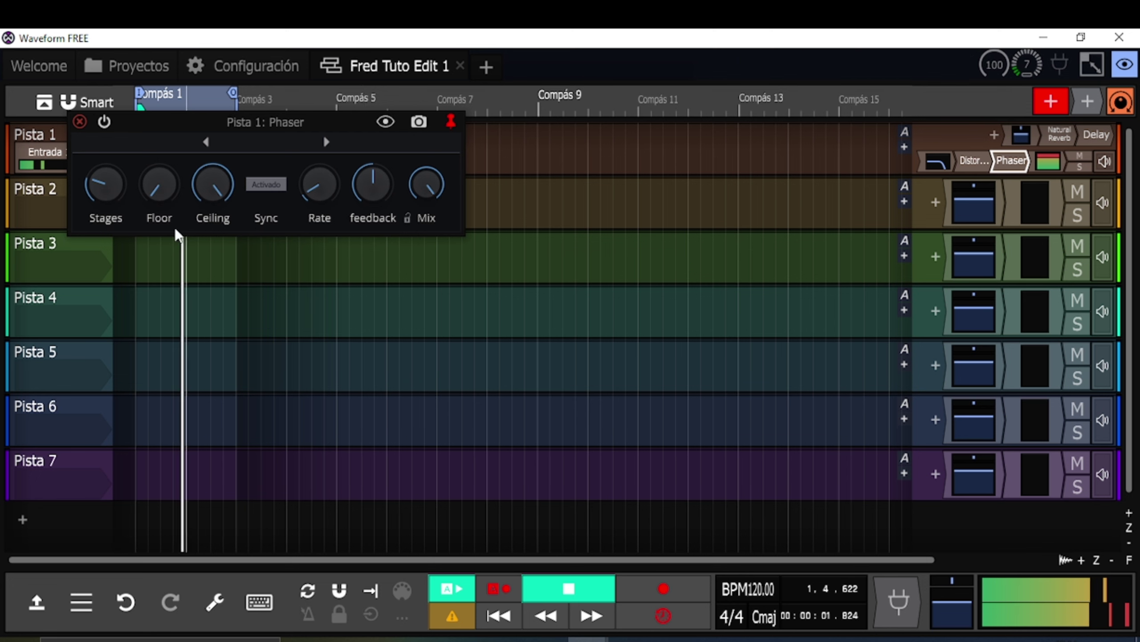
{"action": "mouse_move", "coordinate": [161, 200]}
{"action": "left_click_drag", "start_coordinate": [159, 193], "coordinate": [171, 162]}
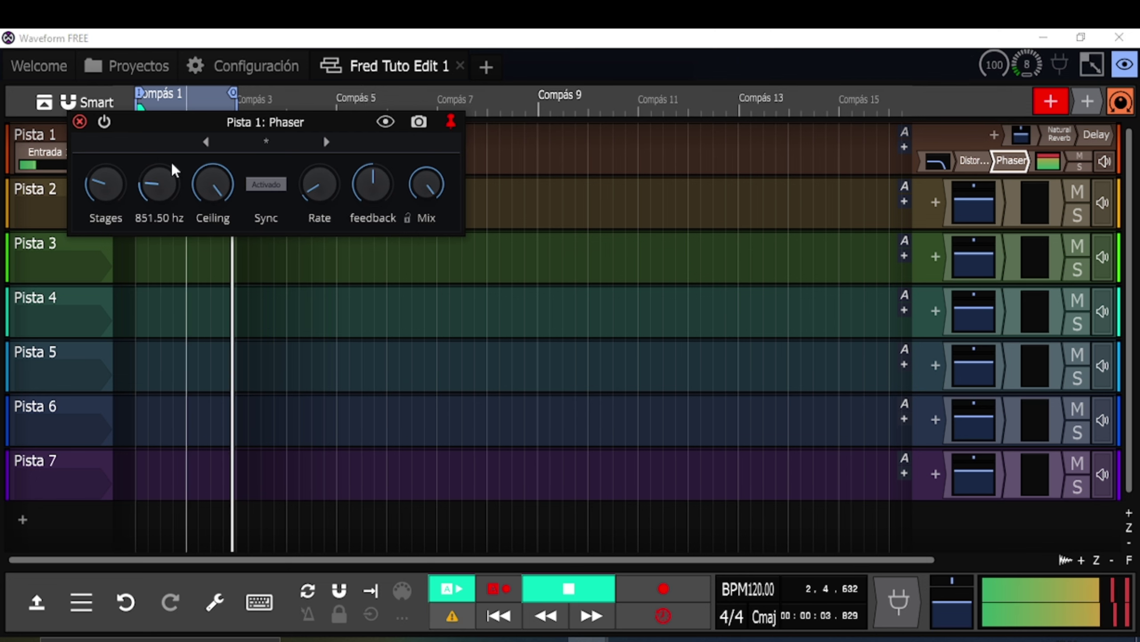
{"action": "left_click", "coordinate": [80, 122]}
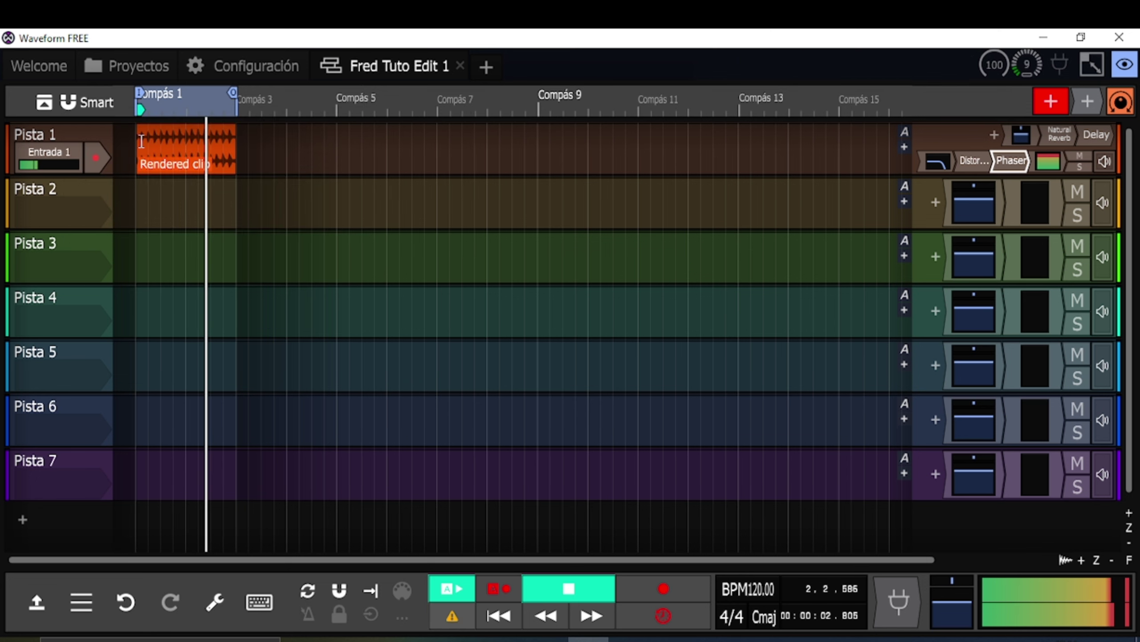
Add an 8-Band Equaliser after the Phaser on Pista 1 and make band 4 a Low Pass at about 2512 Hz with Q 1.09
{"action": "right_click", "coordinate": [1089, 106]}
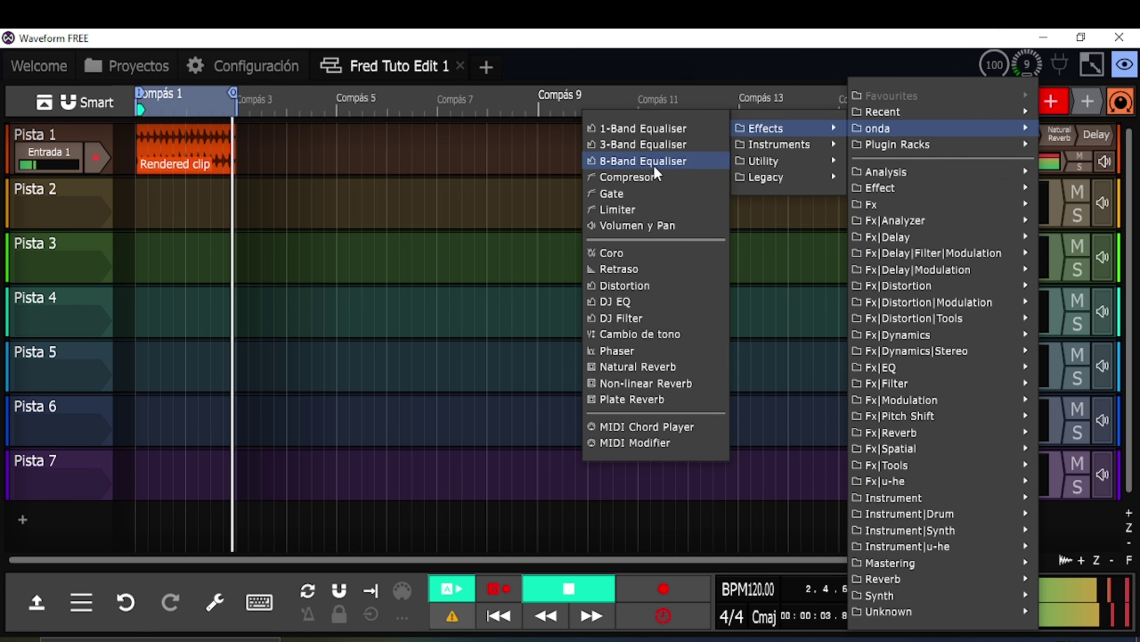
{"action": "left_click", "coordinate": [655, 164]}
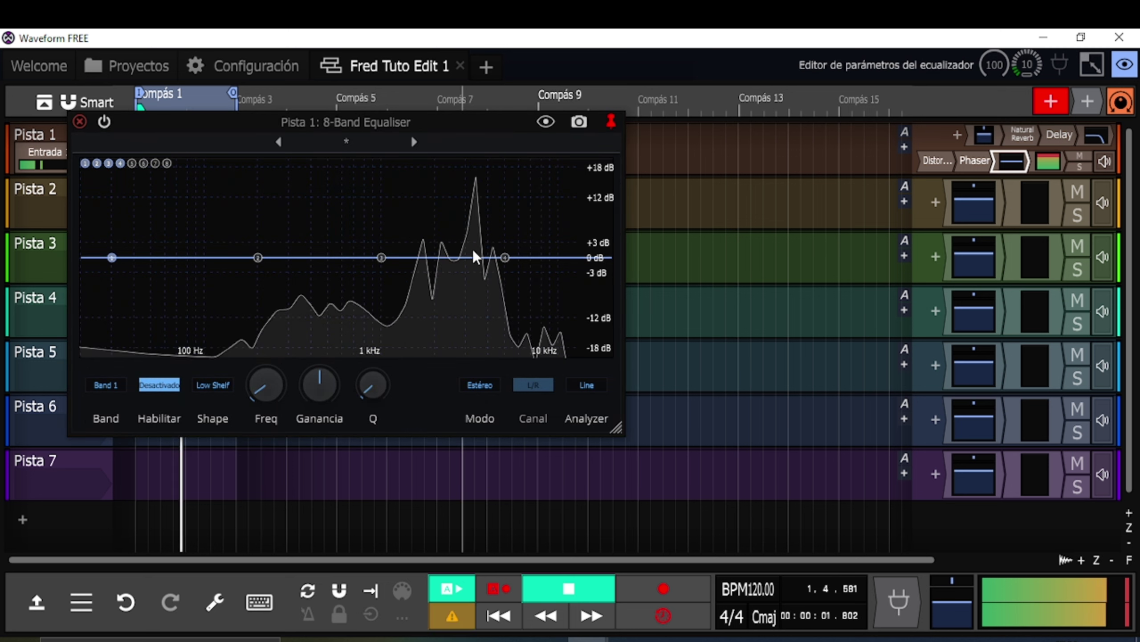
{"action": "right_click", "coordinate": [505, 258]}
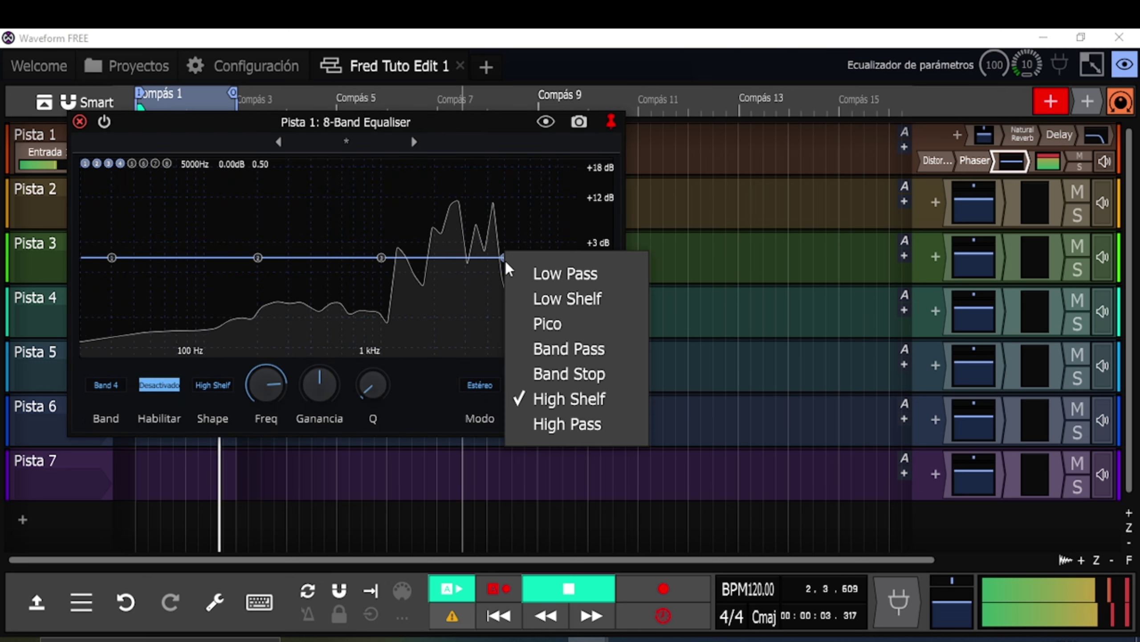
{"action": "left_click", "coordinate": [568, 284]}
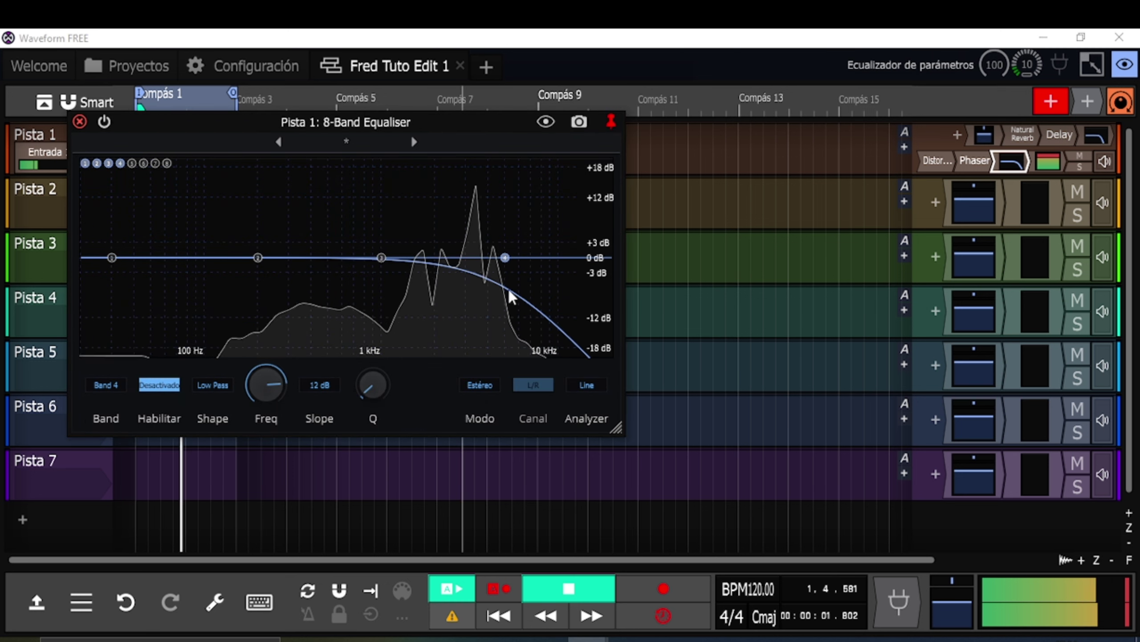
{"action": "left_click_drag", "start_coordinate": [375, 387], "coordinate": [374, 382]}
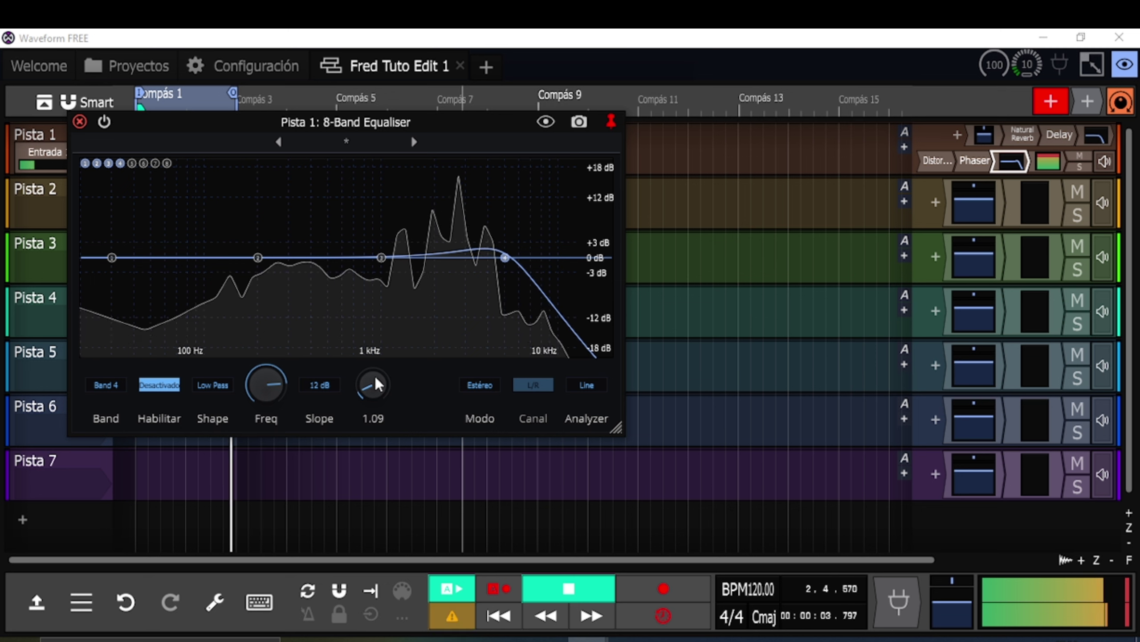
{"action": "left_click_drag", "start_coordinate": [505, 258], "coordinate": [459, 270]}
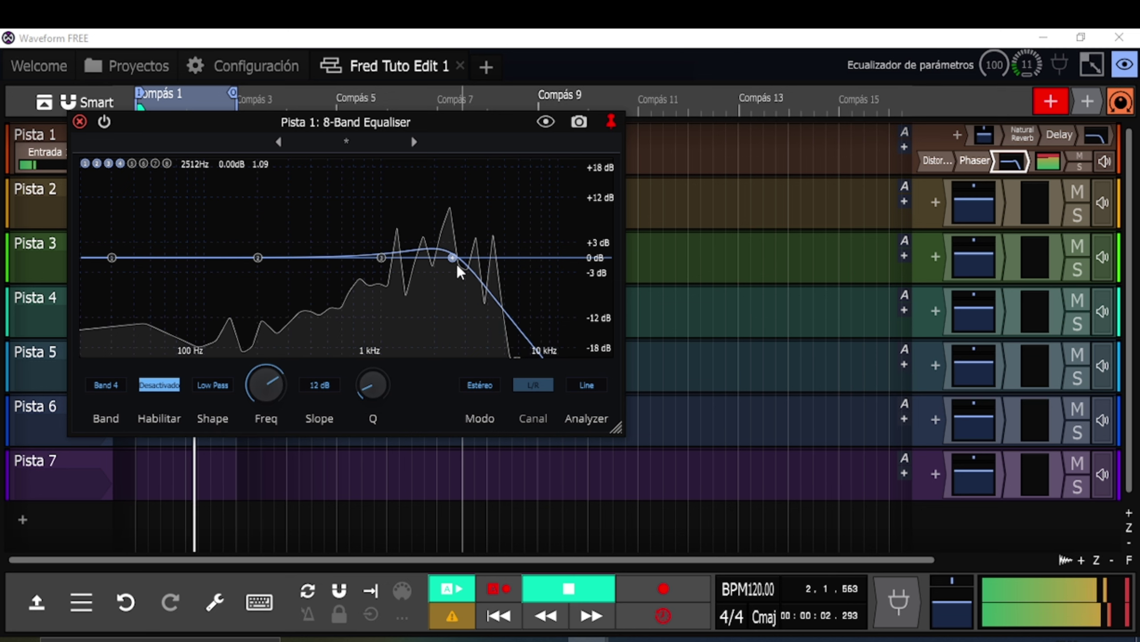
Make equaliser band 1 a High Pass, move it to just below 1 kHz with Q about 0.98, and close the equaliser
{"action": "left_click", "coordinate": [112, 265]}
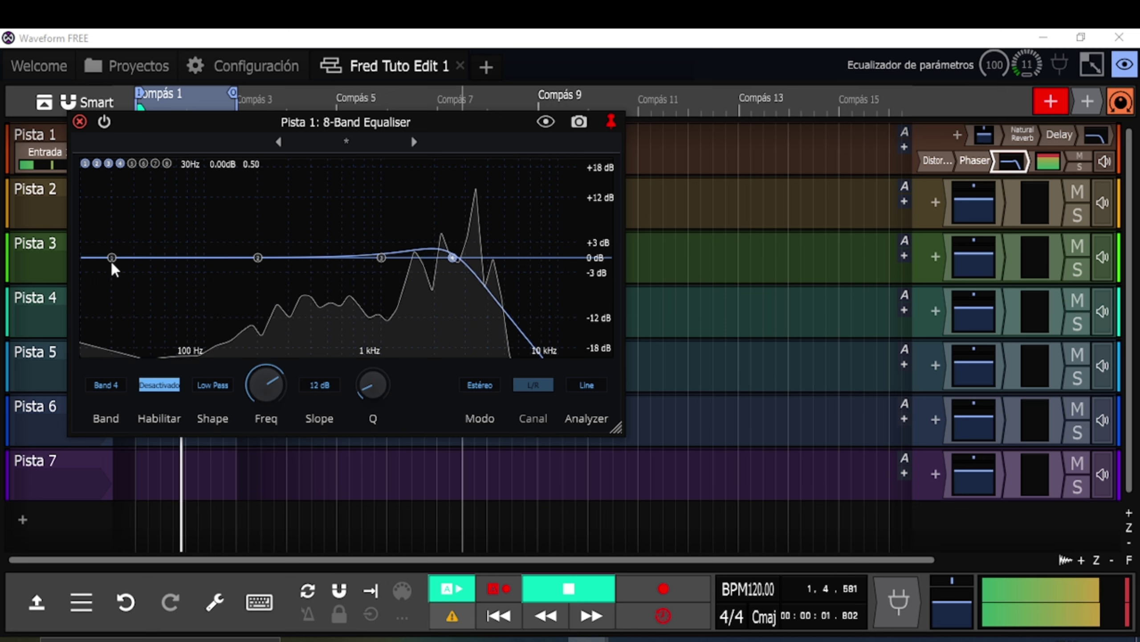
{"action": "right_click", "coordinate": [112, 265]}
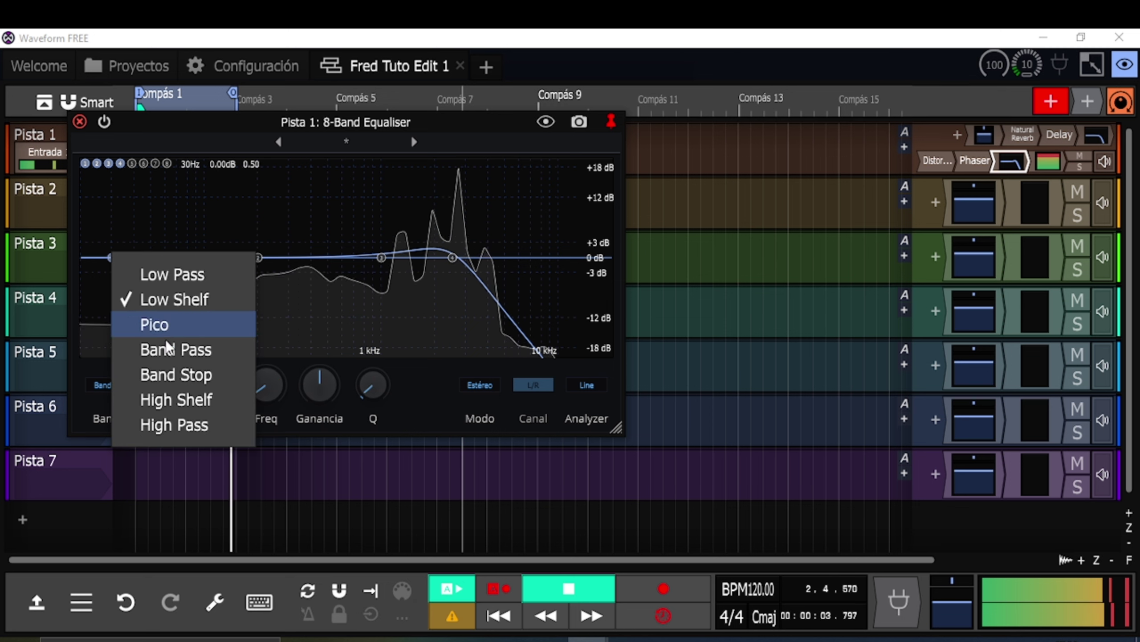
{"action": "left_click", "coordinate": [173, 425]}
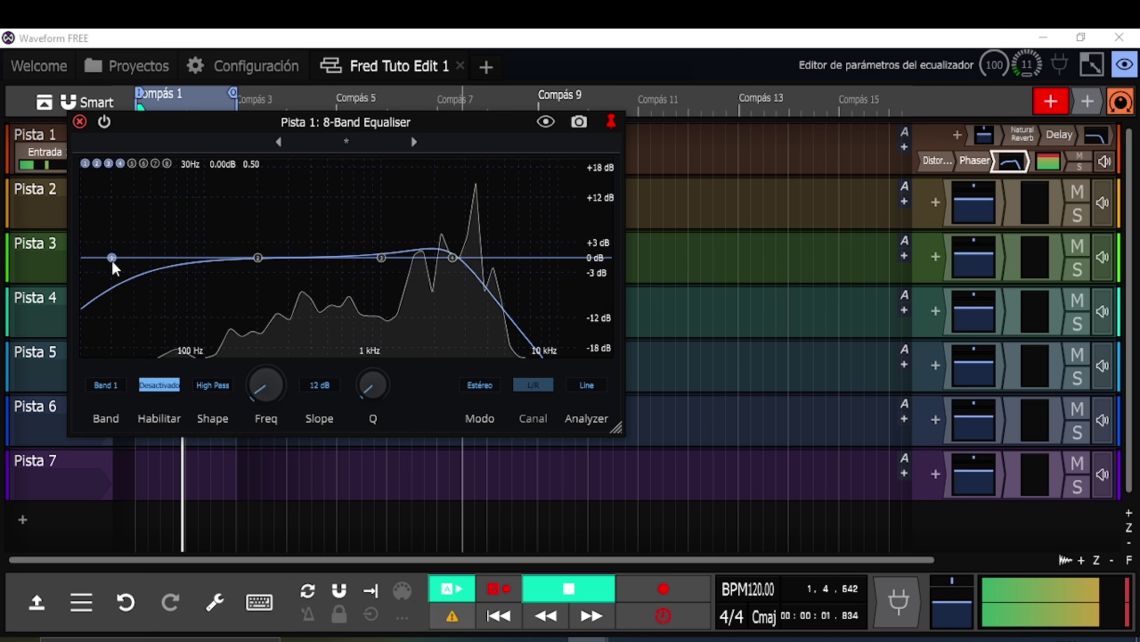
{"action": "left_click_drag", "start_coordinate": [113, 265], "coordinate": [338, 331]}
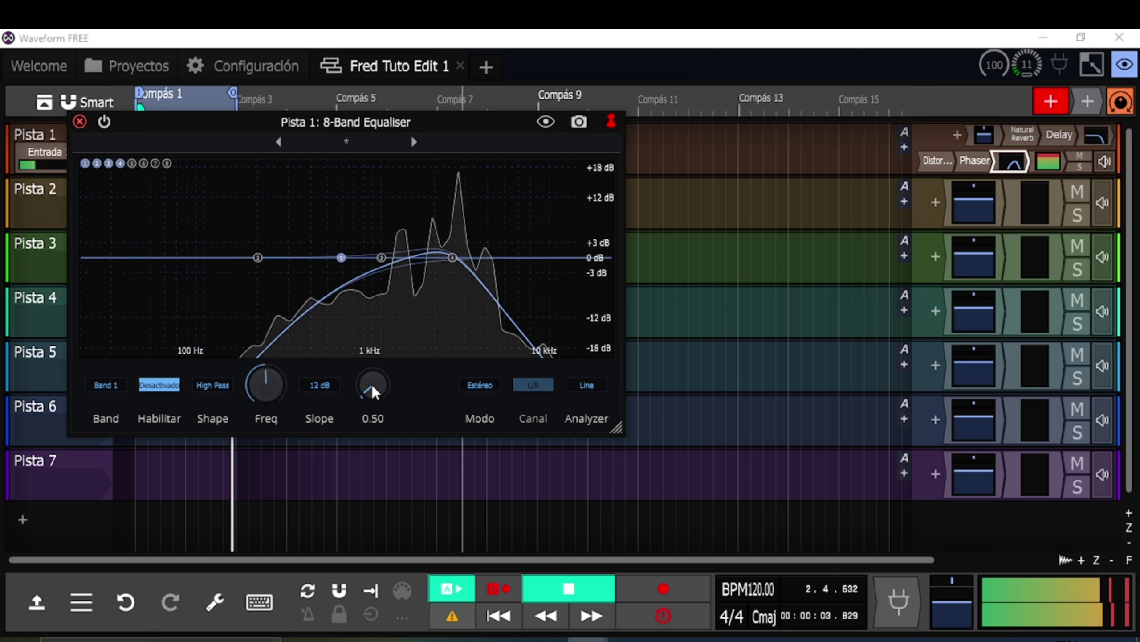
{"action": "mouse_move", "coordinate": [372, 386]}
{"action": "left_mouse_down"}
{"action": "mouse_move", "coordinate": [381, 365]}
{"action": "mouse_move", "coordinate": [381, 382]}
{"action": "left_mouse_up"}
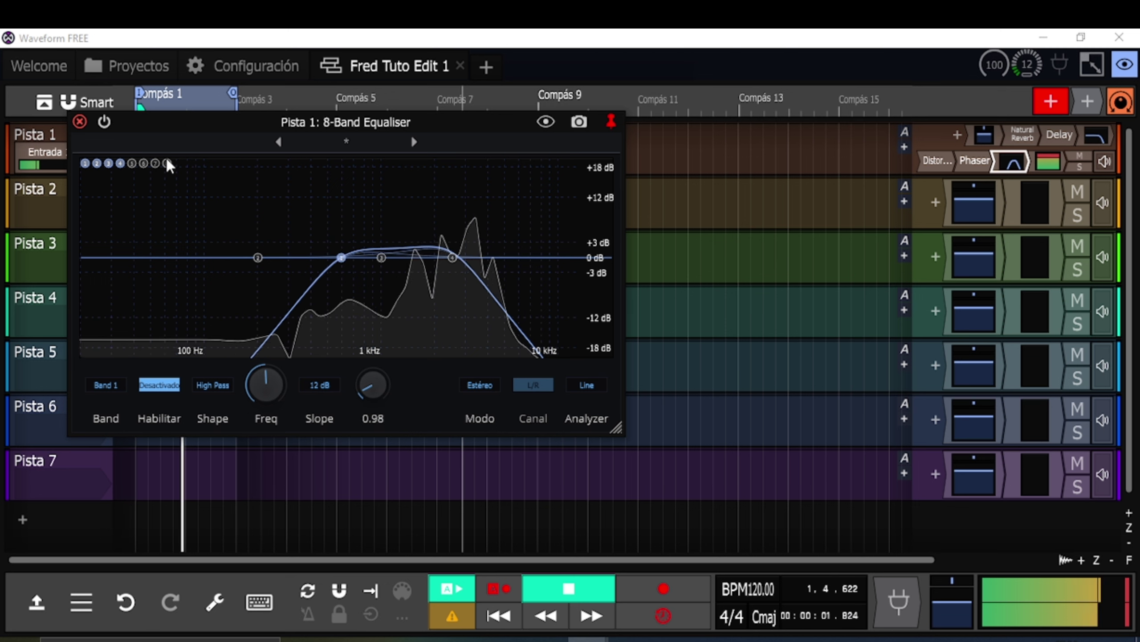
{"action": "left_click", "coordinate": [81, 122]}
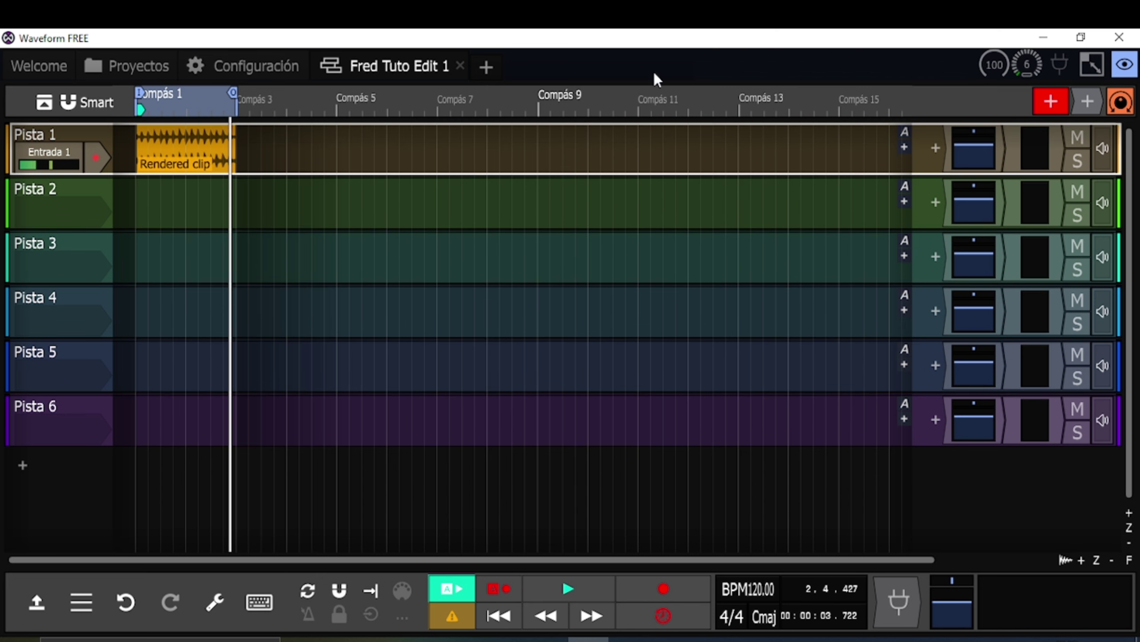
Start playback and add ValhallaVintageVerb from the Fx|Reverb plugins at the end of the clean Pista 1 chain
{"action": "key", "text": "space"}
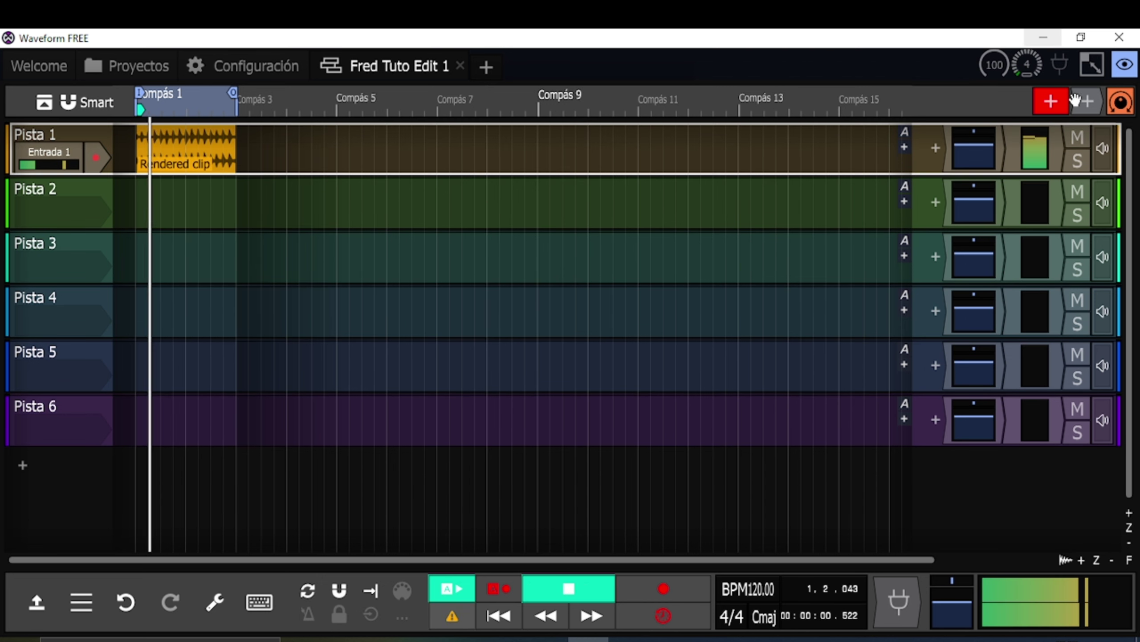
{"action": "left_click_drag", "start_coordinate": [1090, 107], "coordinate": [1011, 152]}
{"action": "mouse_move", "coordinate": [898, 118]}
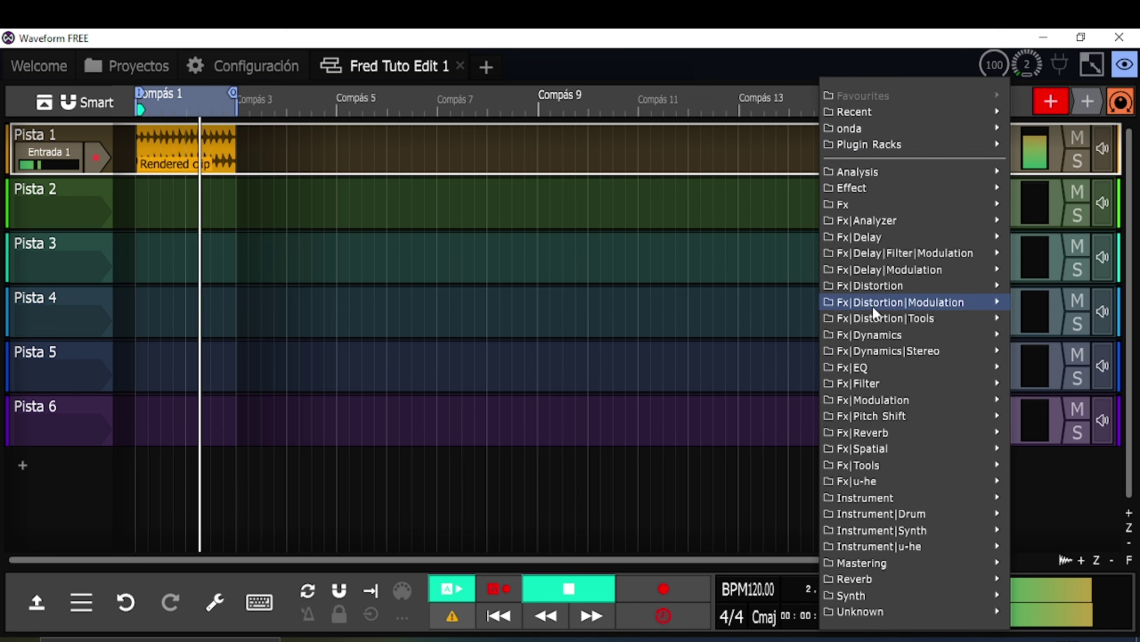
{"action": "mouse_move", "coordinate": [875, 417]}
{"action": "mouse_move", "coordinate": [850, 580]}
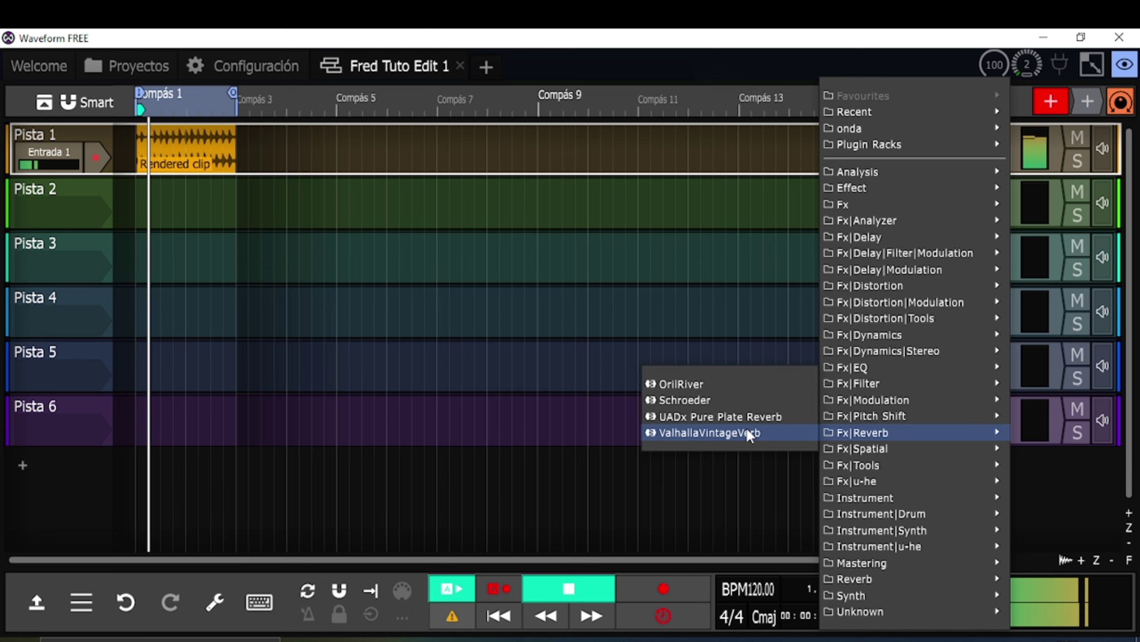
{"action": "left_click", "coordinate": [747, 430]}
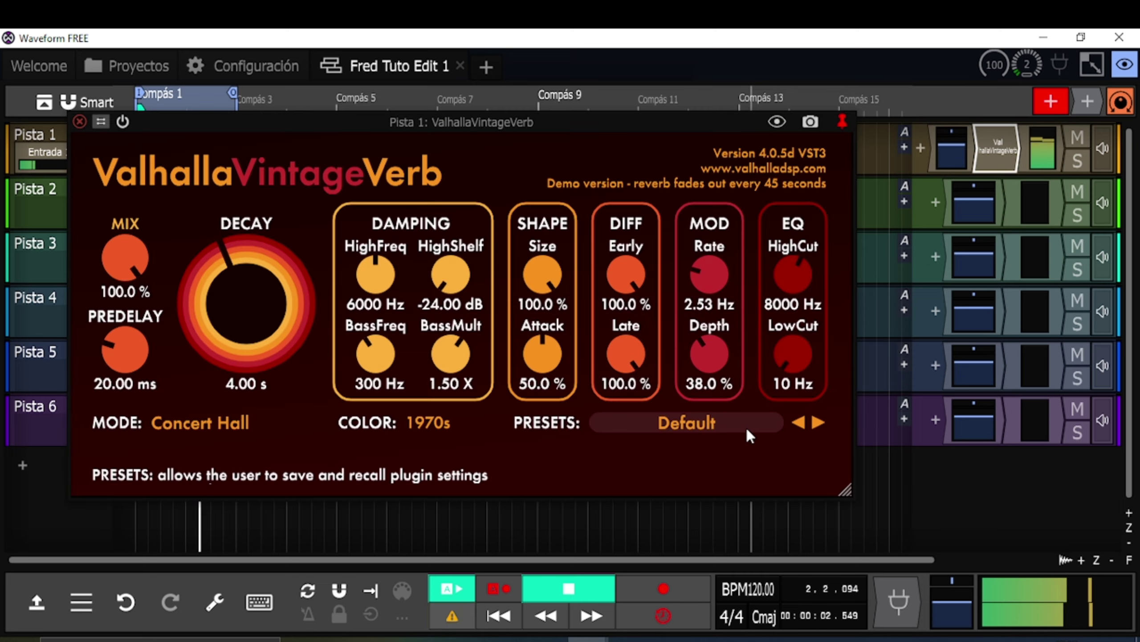
Lower the ValhallaVintageVerb Mix to about 36.8% and its Decay to about 2.14 s, and close the plugin window
{"action": "left_click_drag", "start_coordinate": [124, 258], "coordinate": [139, 395]}
{"action": "left_click_drag", "start_coordinate": [216, 317], "coordinate": [210, 334]}
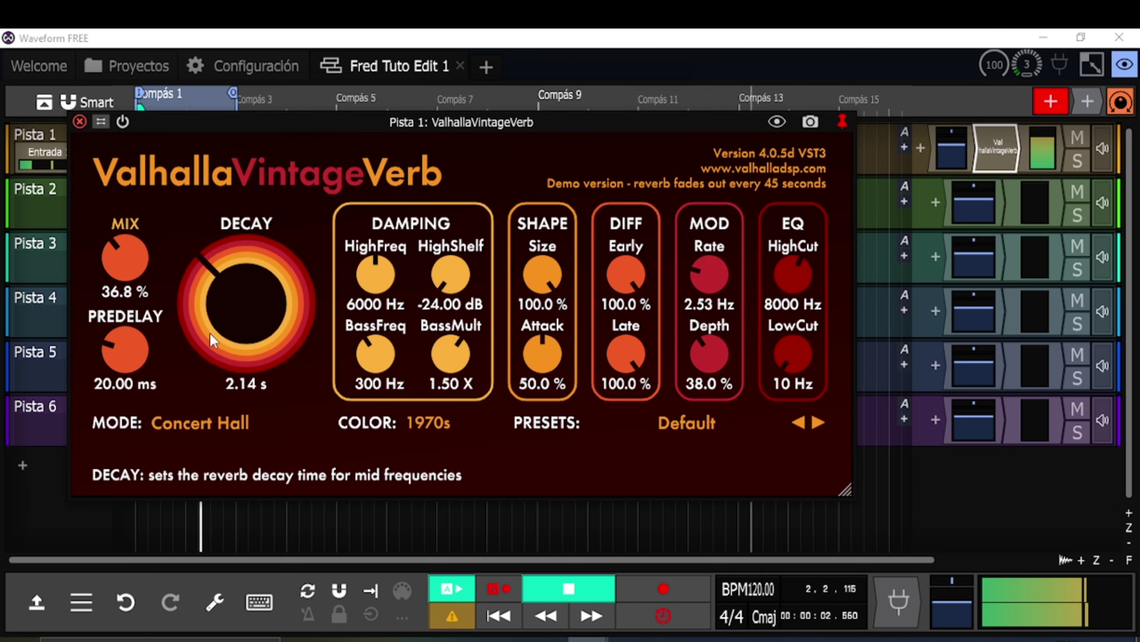
{"action": "left_click", "coordinate": [78, 121]}
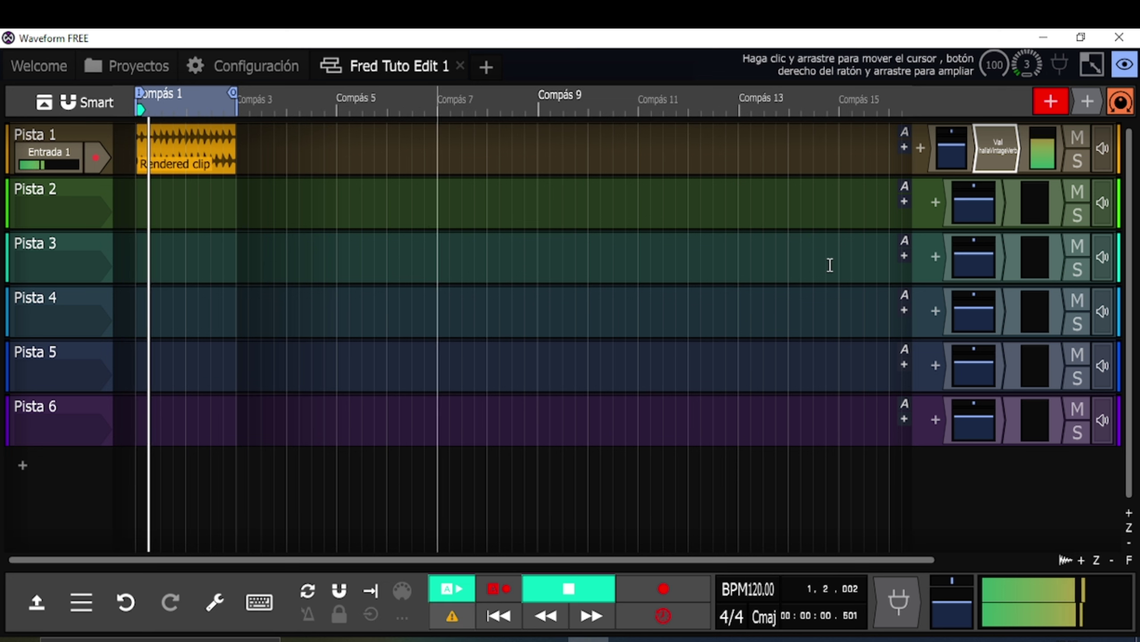
Add ValhallaDelay from the Fx|Delay plugins after the reverb on Pista 1, lower its Mix to about 24%, and close its window
{"action": "left_click_drag", "start_coordinate": [1087, 101], "coordinate": [1025, 153]}
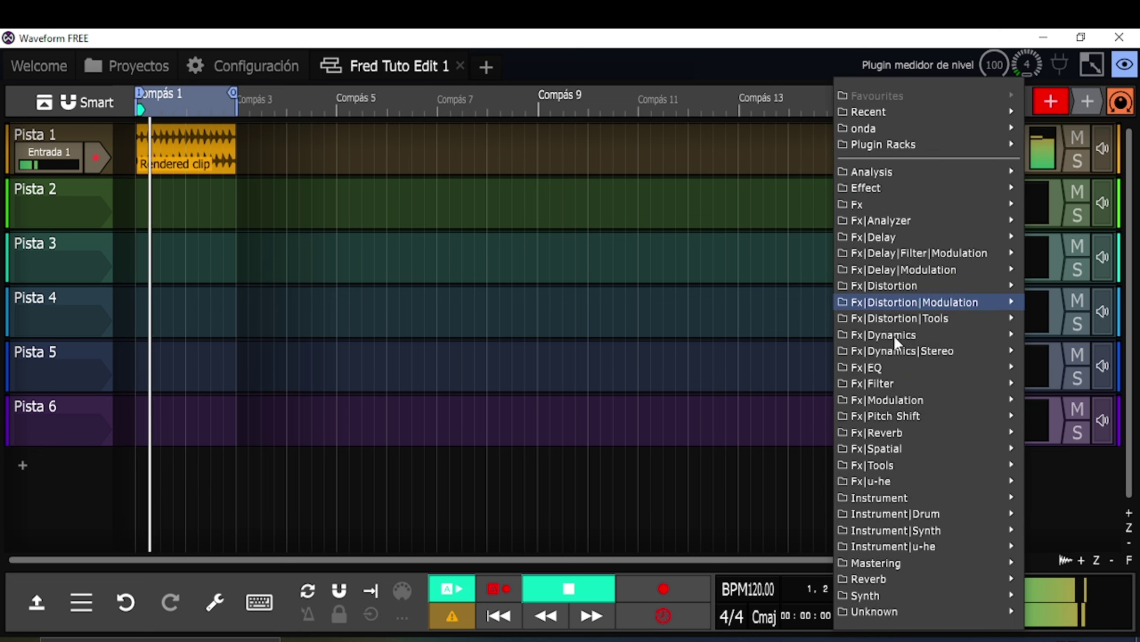
{"action": "mouse_move", "coordinate": [885, 254]}
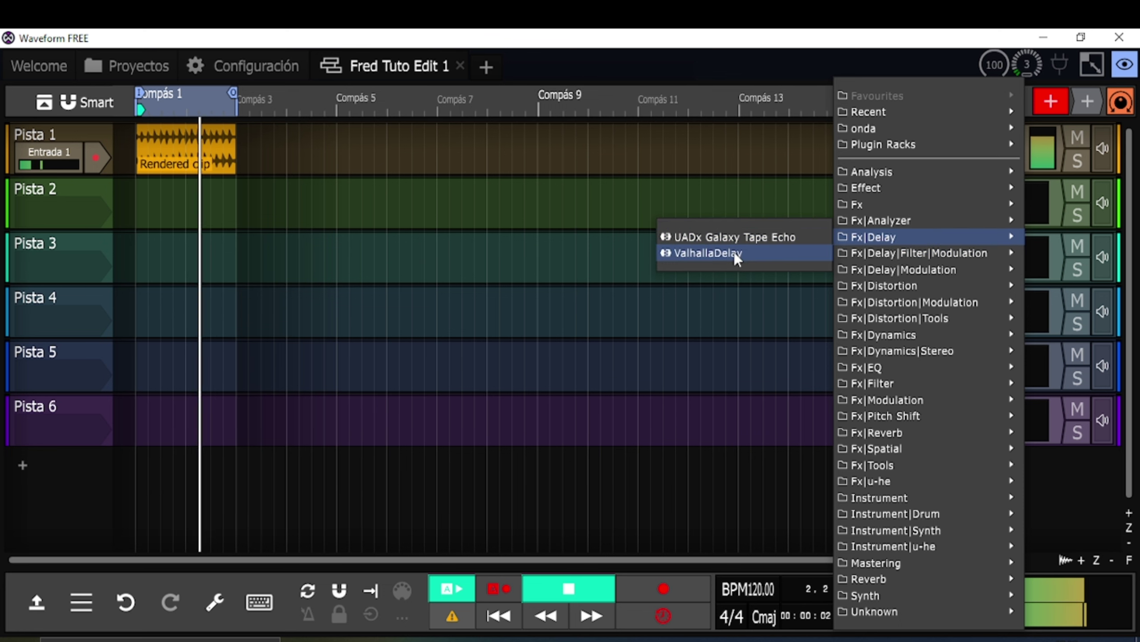
{"action": "left_click", "coordinate": [732, 254]}
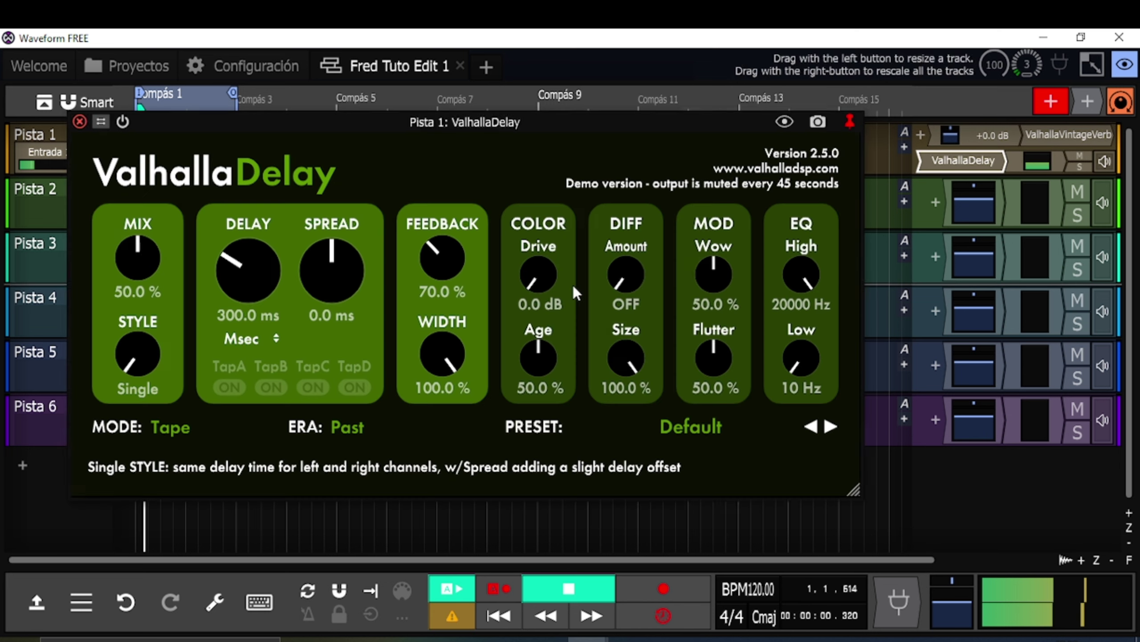
{"action": "left_click_drag", "start_coordinate": [141, 249], "coordinate": [134, 306]}
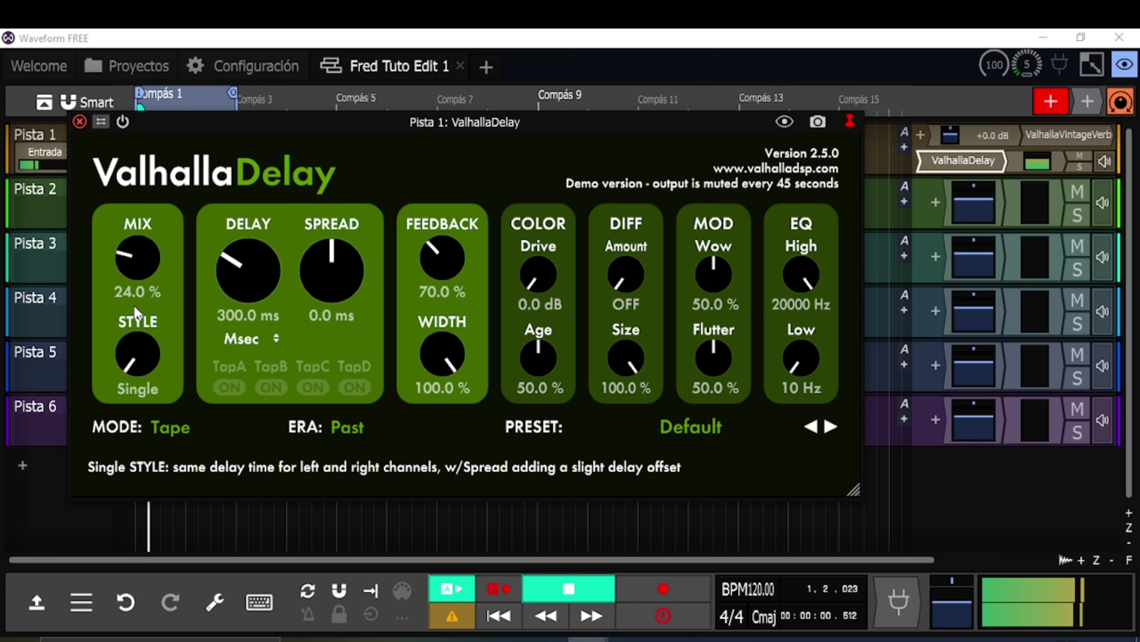
{"action": "left_click", "coordinate": [81, 120]}
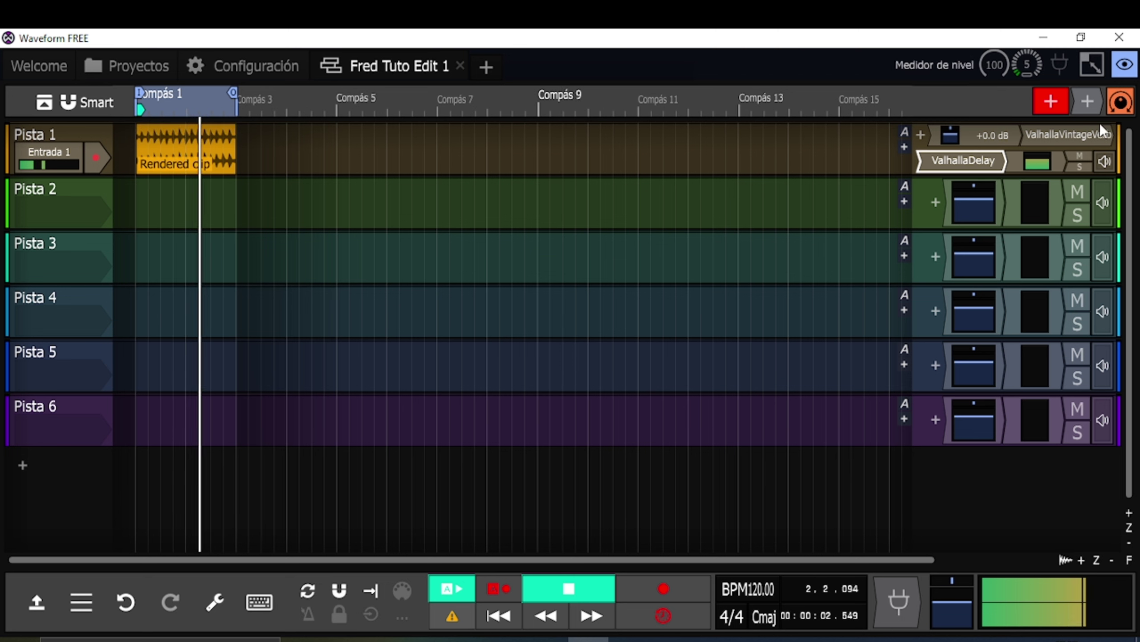
Add kHs Distortion from the Fx|Distortion plugins after ValhallaDelay on Pista 1
{"action": "left_click_drag", "start_coordinate": [1087, 96], "coordinate": [1019, 177]}
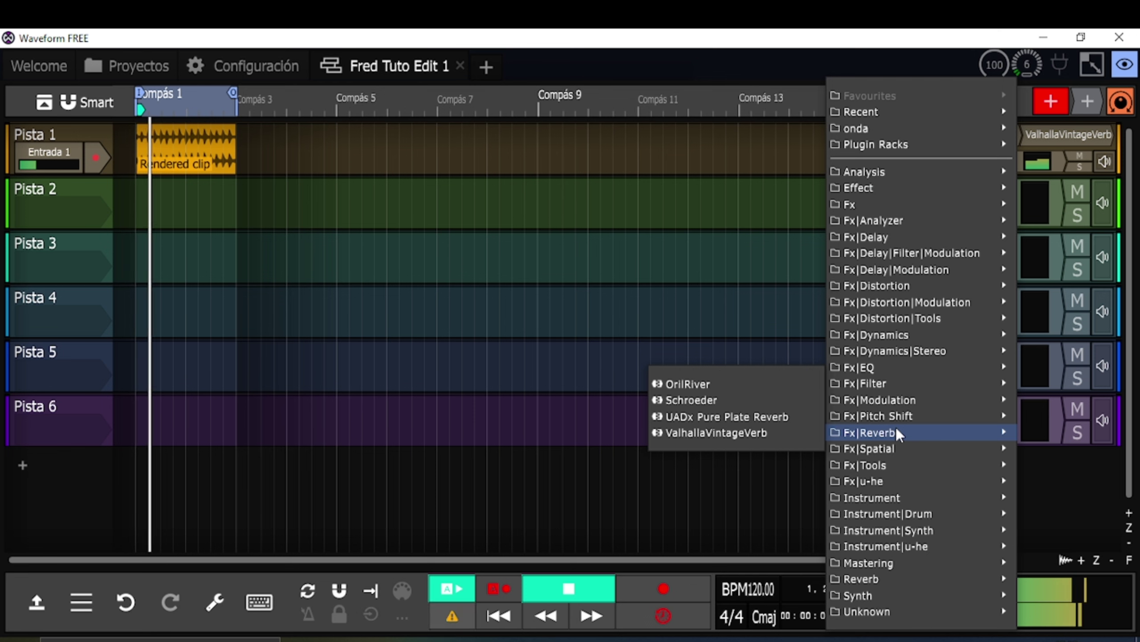
{"action": "mouse_move", "coordinate": [877, 384]}
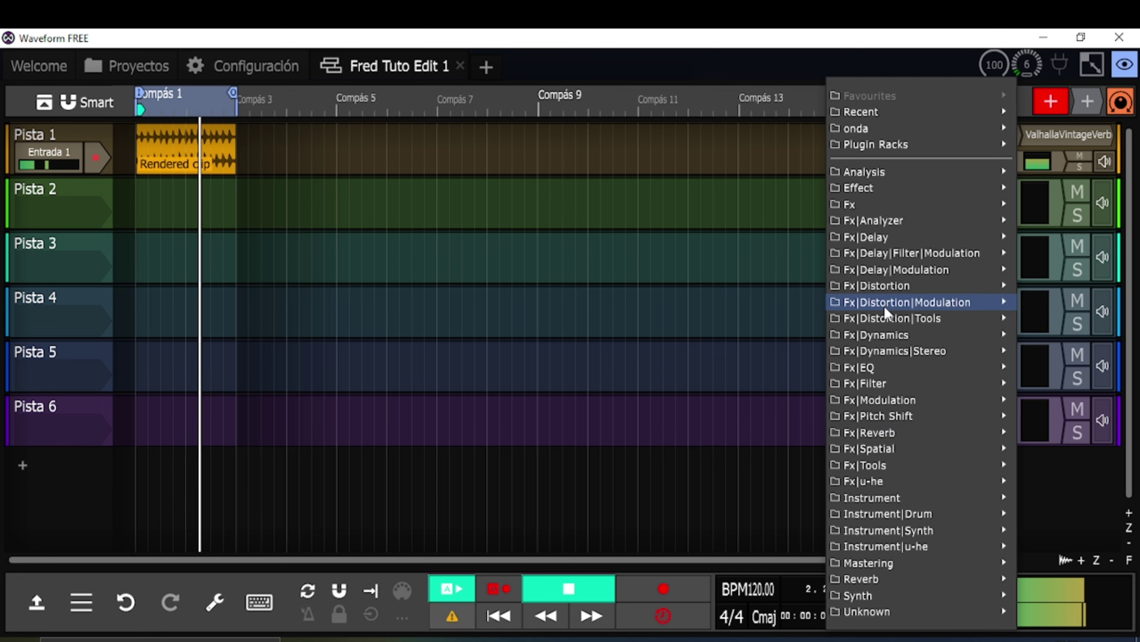
{"action": "mouse_move", "coordinate": [883, 306]}
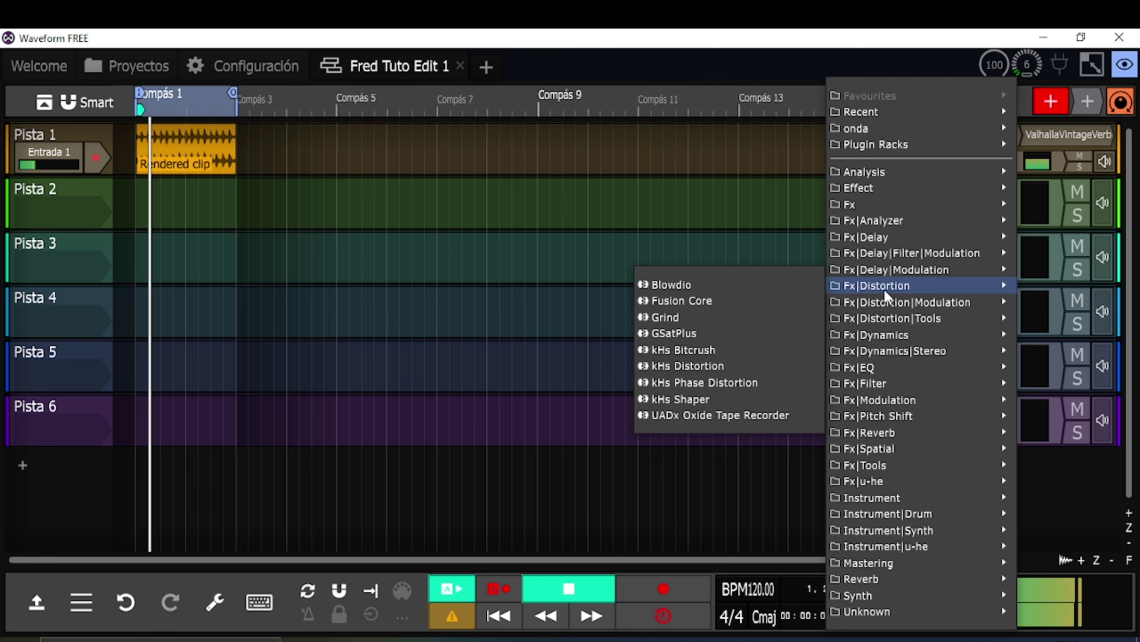
{"action": "left_click", "coordinate": [697, 370]}
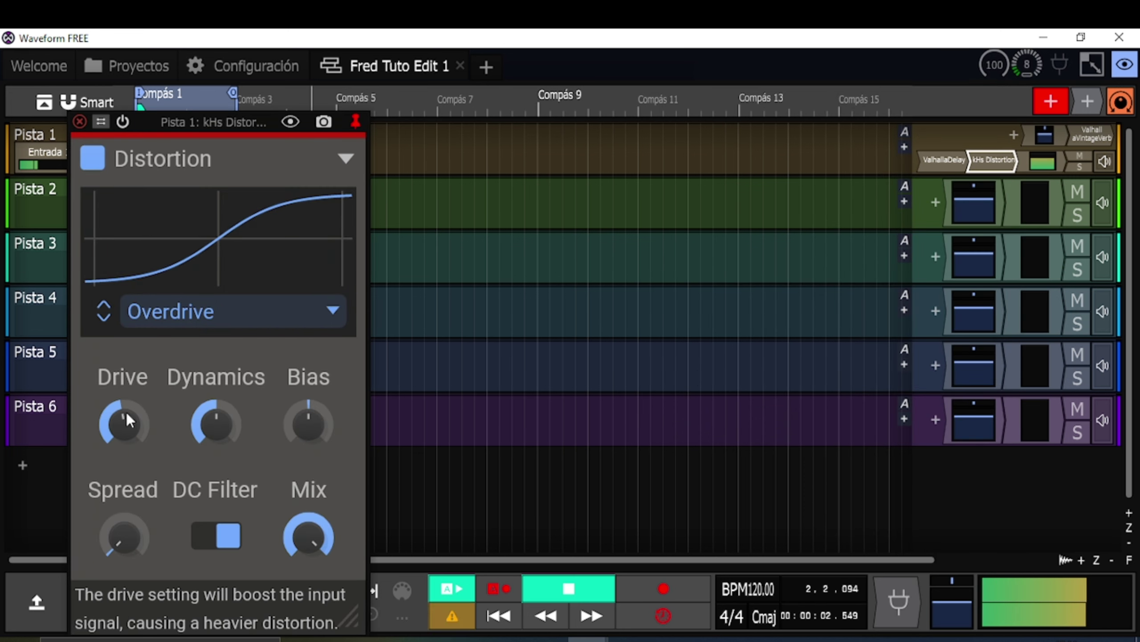
Adjust the Drive of kHs Distortion slightly and close the plugin window
{"action": "left_click_drag", "start_coordinate": [124, 422], "coordinate": [123, 420]}
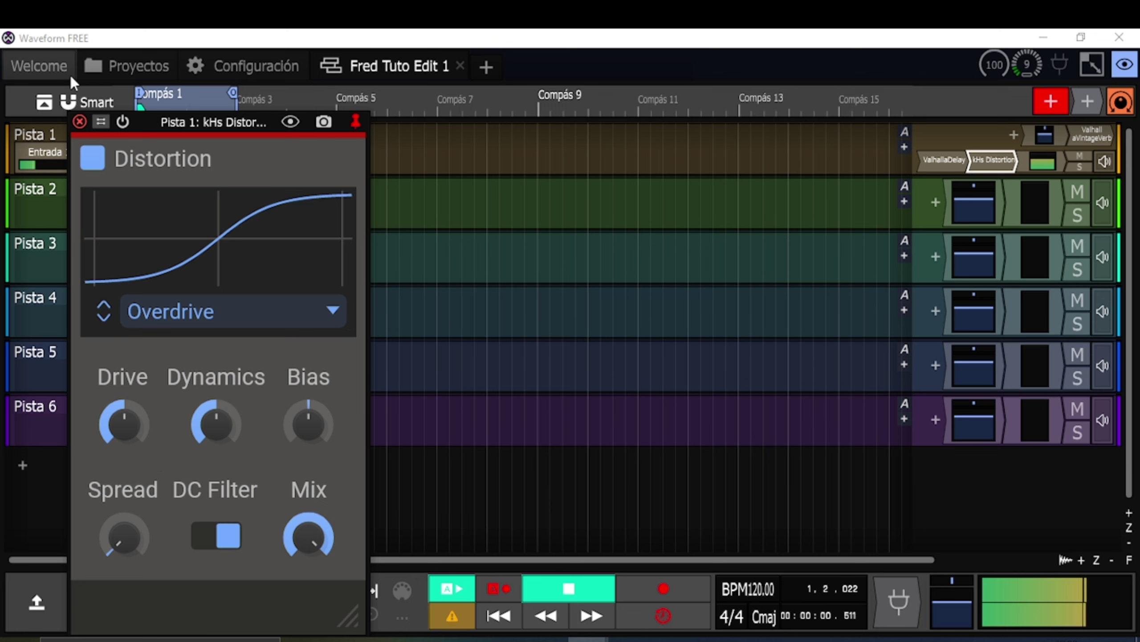
{"action": "left_click", "coordinate": [81, 123]}
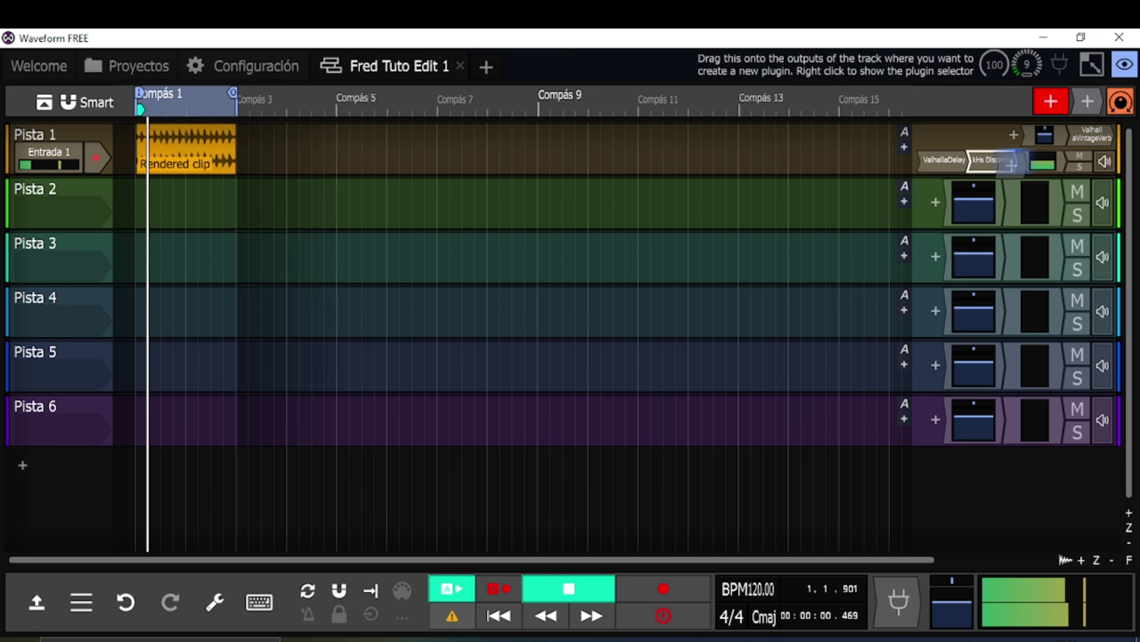
Add TDR Nova after kHs Distortion on Pista 1 and enable its low-pass and high-pass filters
{"action": "right_click", "coordinate": [1014, 162]}
{"action": "mouse_move", "coordinate": [1014, 171]}
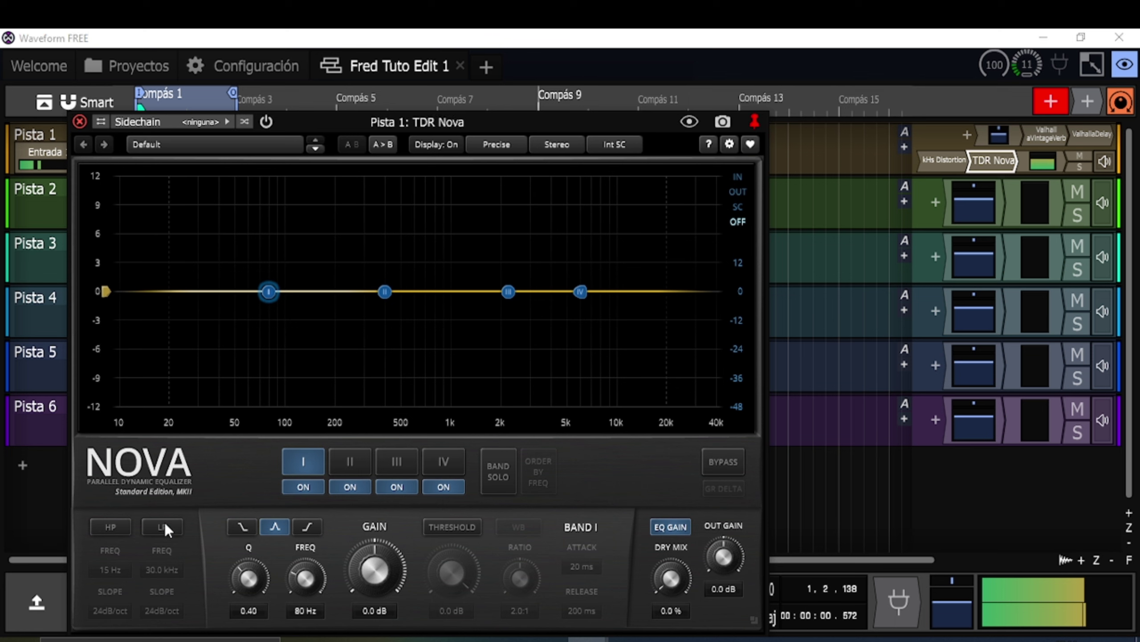
{"action": "left_click", "coordinate": [162, 525]}
{"action": "left_click", "coordinate": [113, 526]}
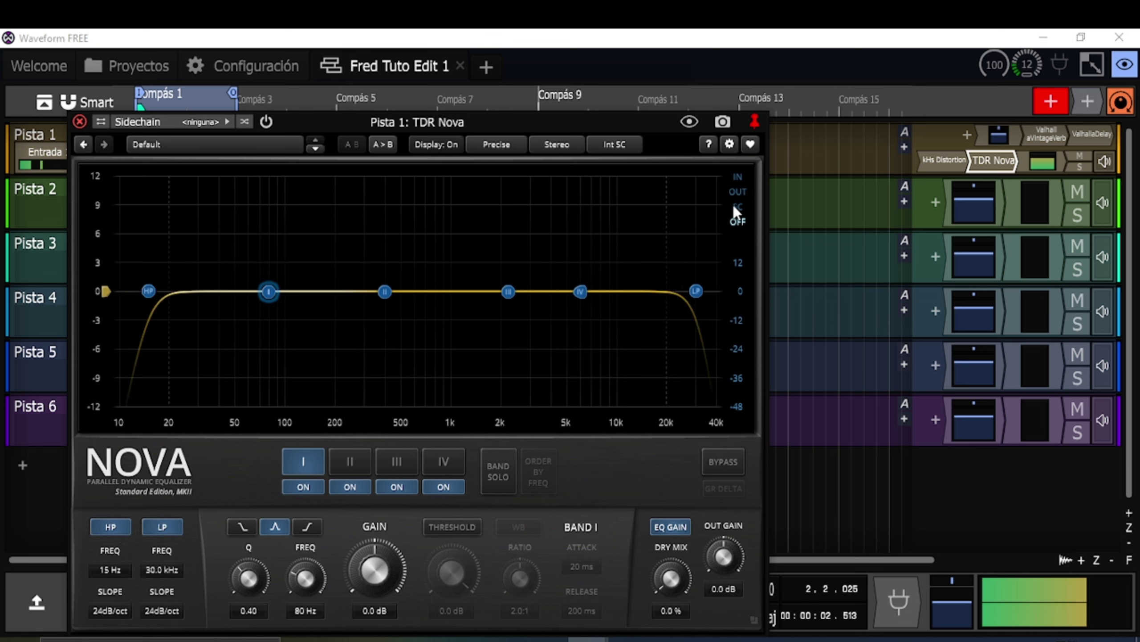
Set TDR Nova's analyzer to OUT and lower the low-pass frequency to 5.0 kHz, closing the window and stopping playback
{"action": "left_click", "coordinate": [739, 193]}
{"action": "left_click_drag", "start_coordinate": [695, 290], "coordinate": [567, 312]}
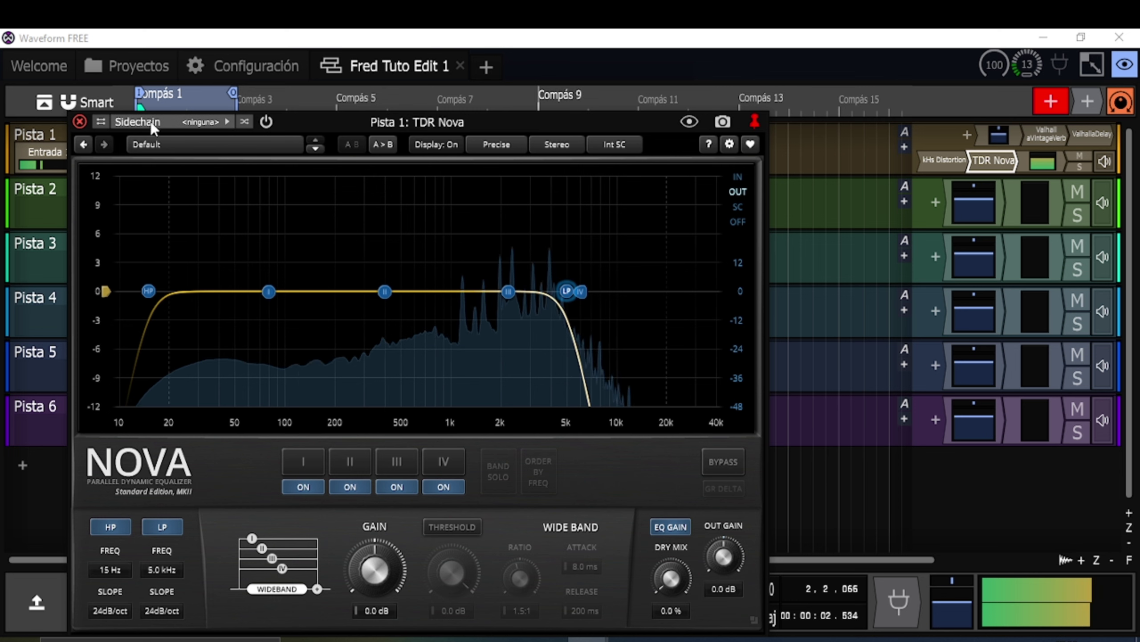
{"action": "left_click", "coordinate": [79, 121]}
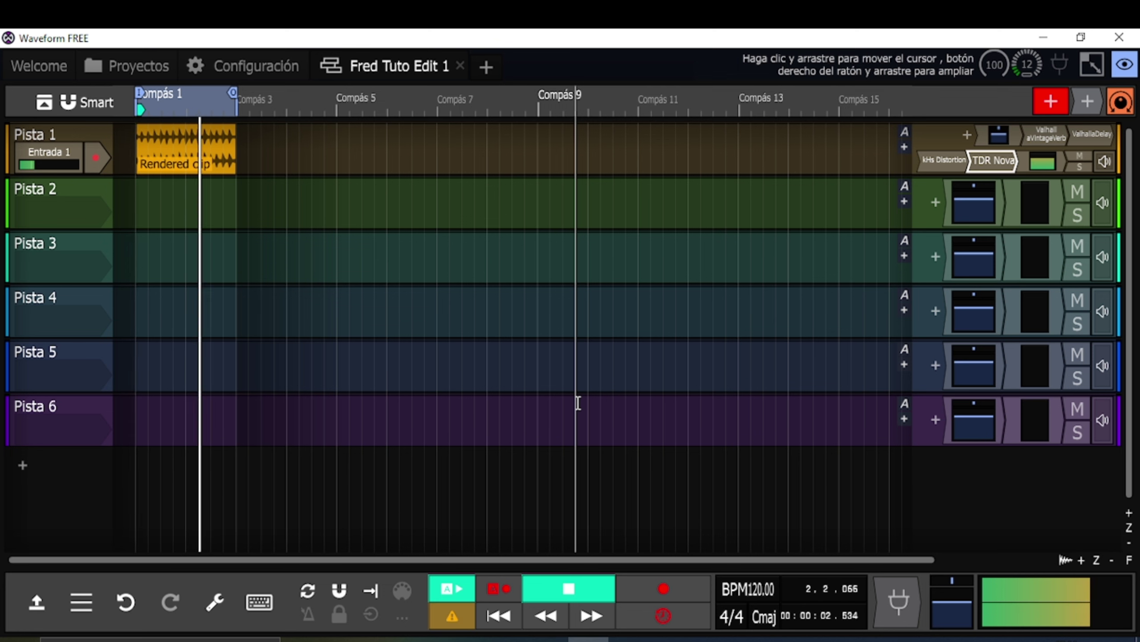
{"action": "key", "text": "space"}
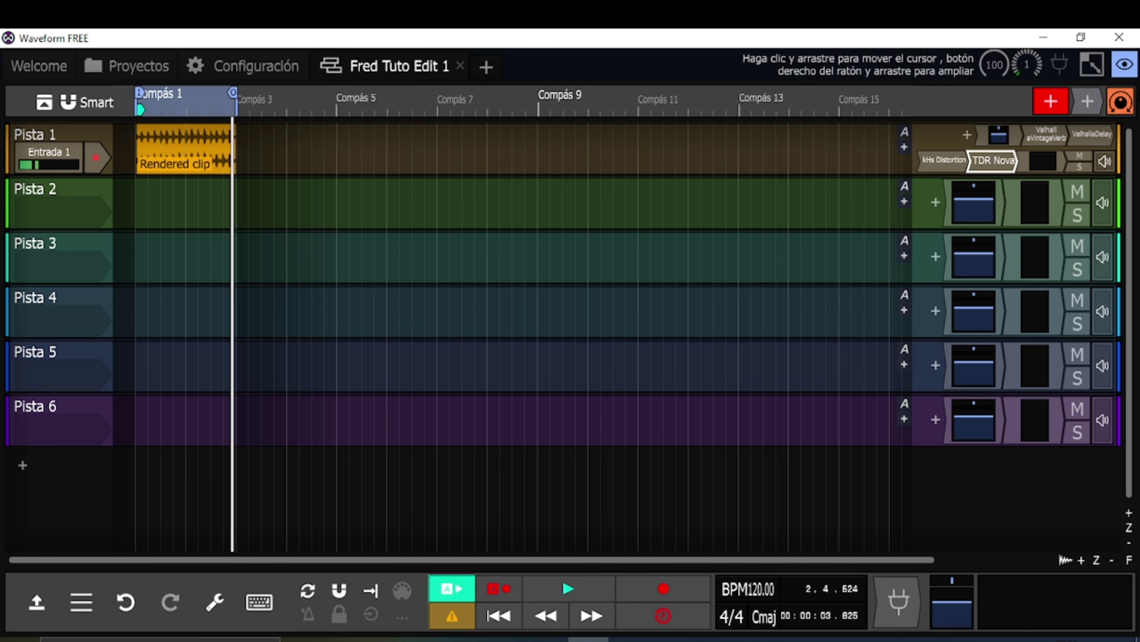
Show the mixer with an enlarged plugin area to examine Pista 1's complete effects chain, and hide the mixer again
{"action": "left_click", "coordinate": [1125, 64]}
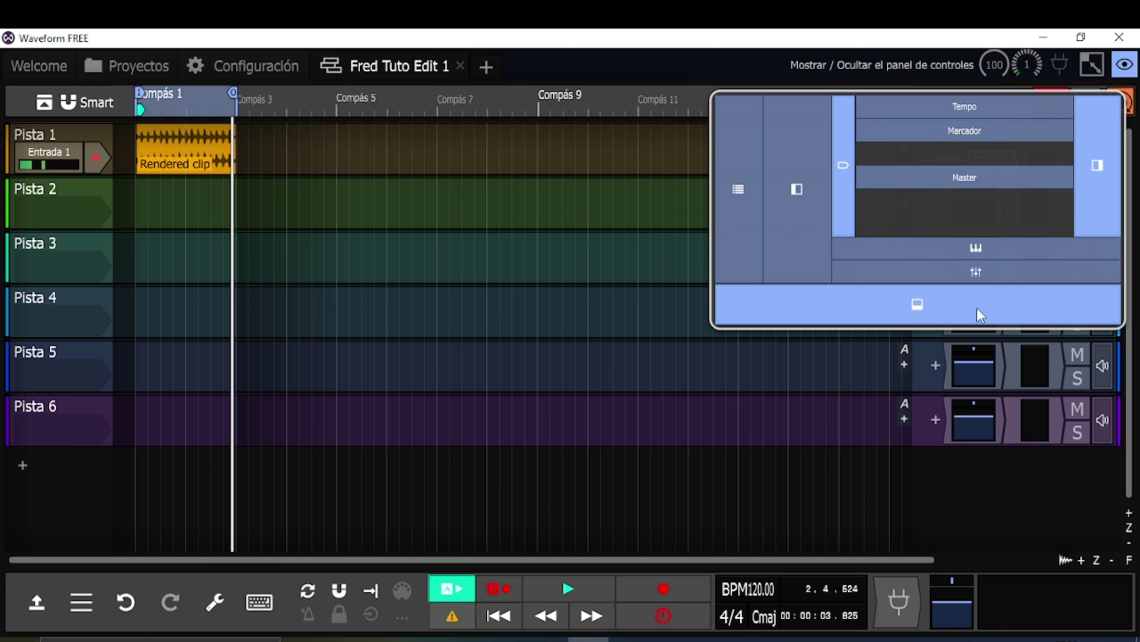
{"action": "left_click", "coordinate": [994, 274]}
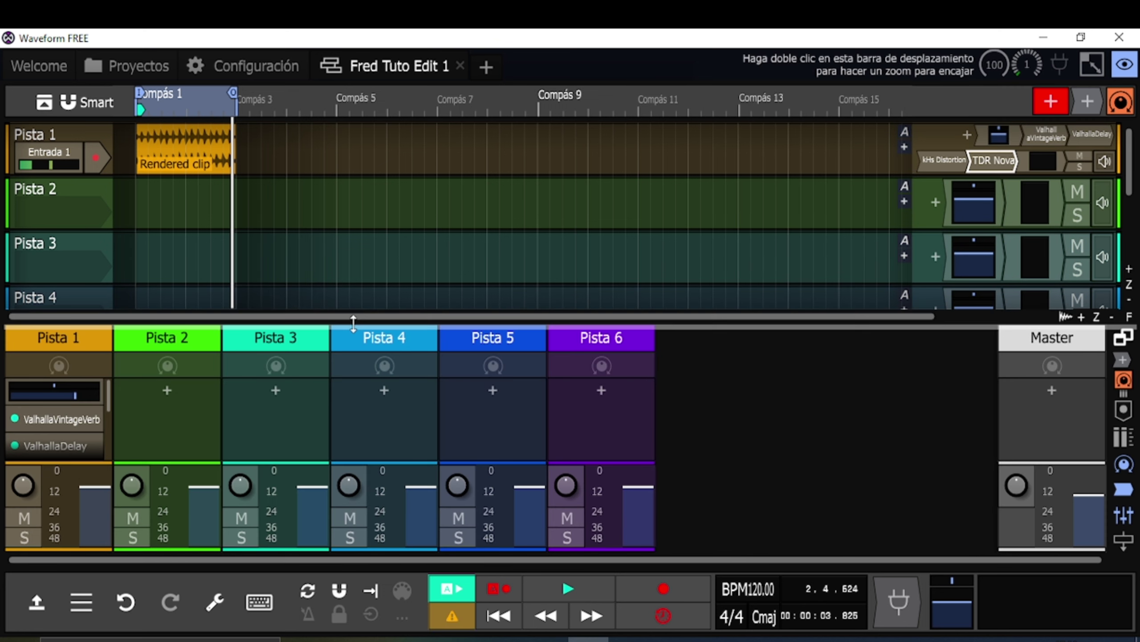
{"action": "left_click_drag", "start_coordinate": [353, 322], "coordinate": [392, 169]}
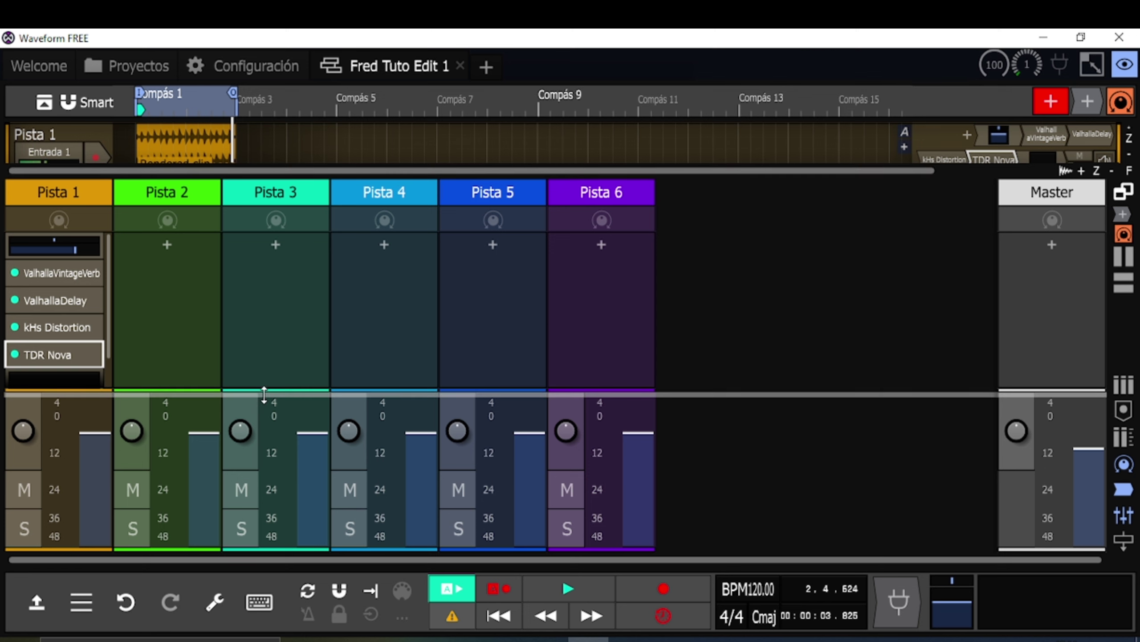
{"action": "left_click_drag", "start_coordinate": [264, 396], "coordinate": [265, 461]}
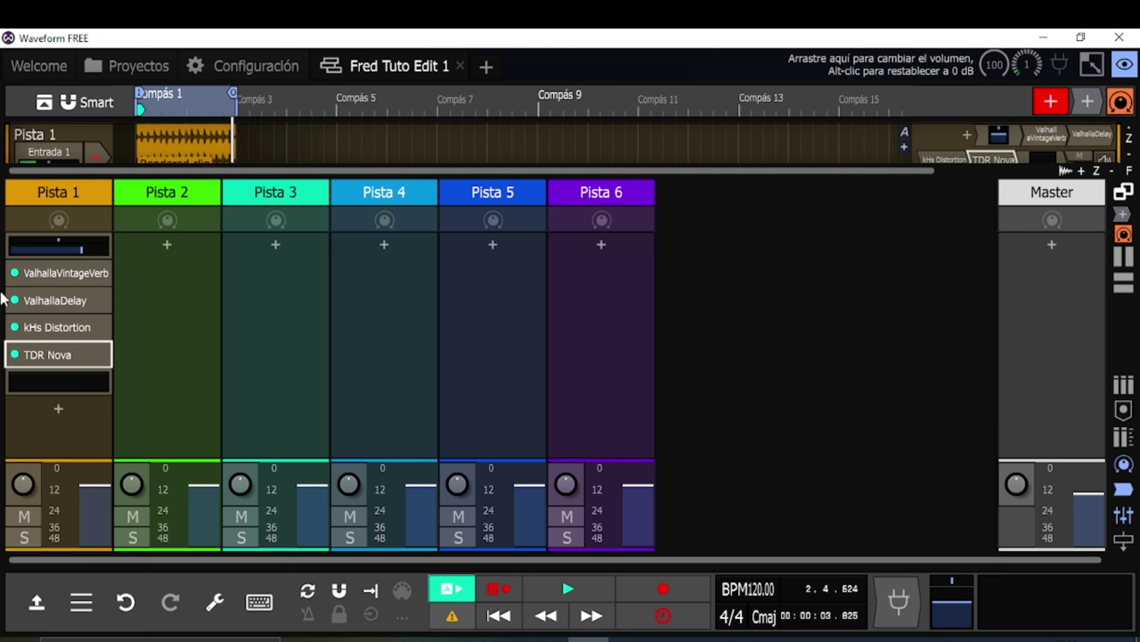
{"action": "left_click", "coordinate": [1127, 72]}
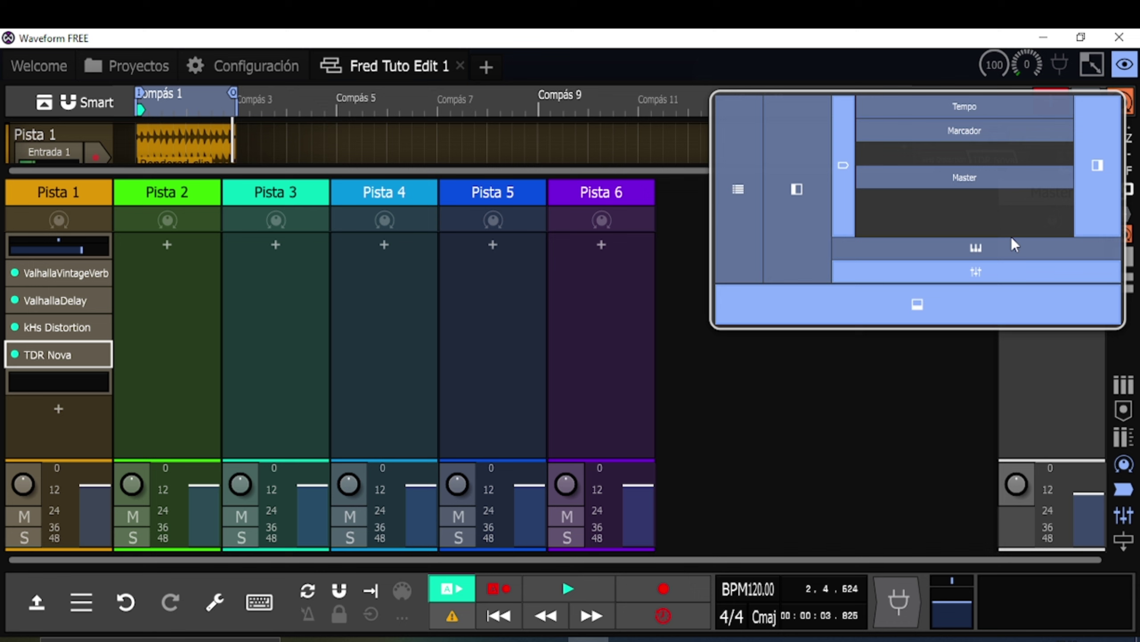
{"action": "left_click", "coordinate": [1013, 265]}
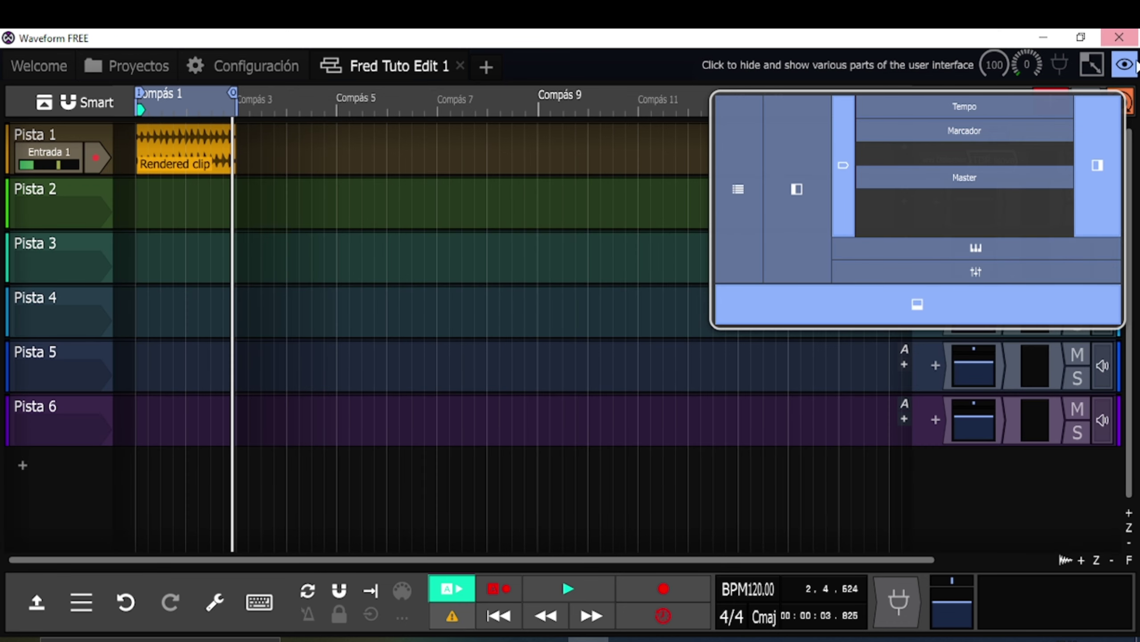